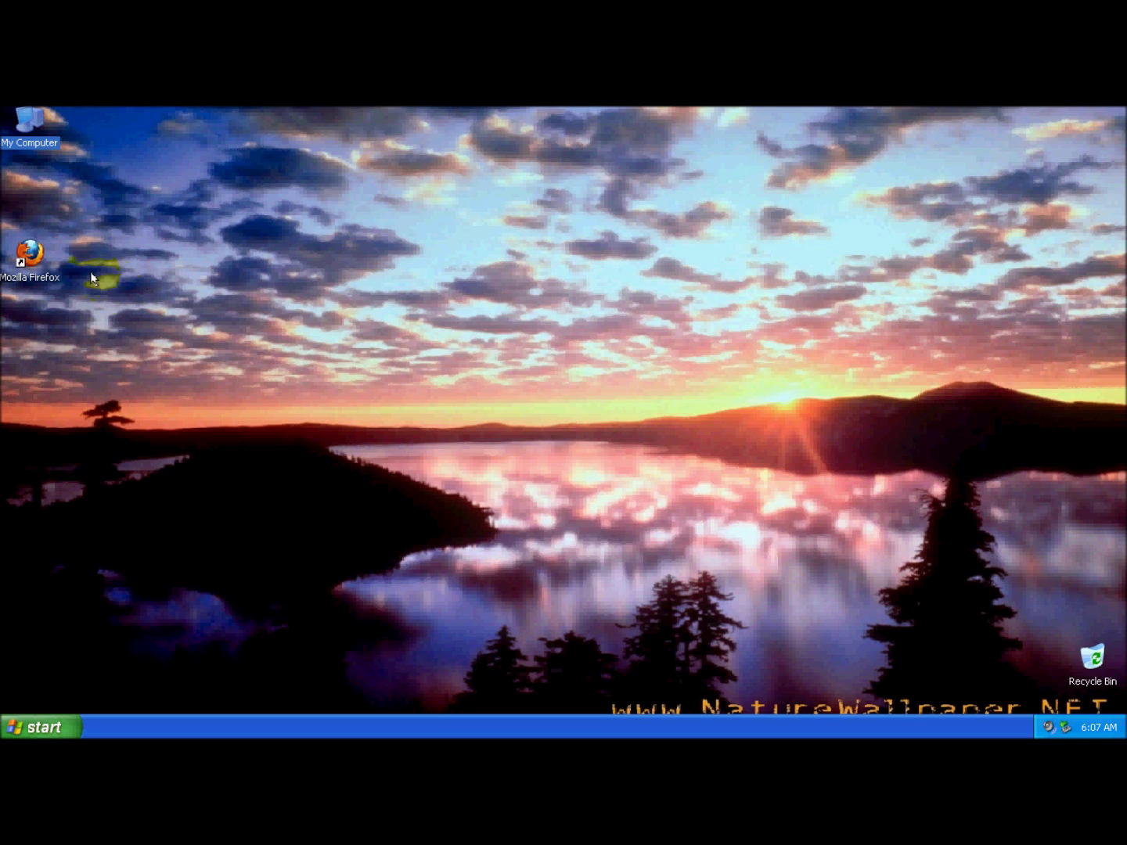
Launch Firefox and run a Google search for 'easeus' from the search history.
left_click(34, 255)
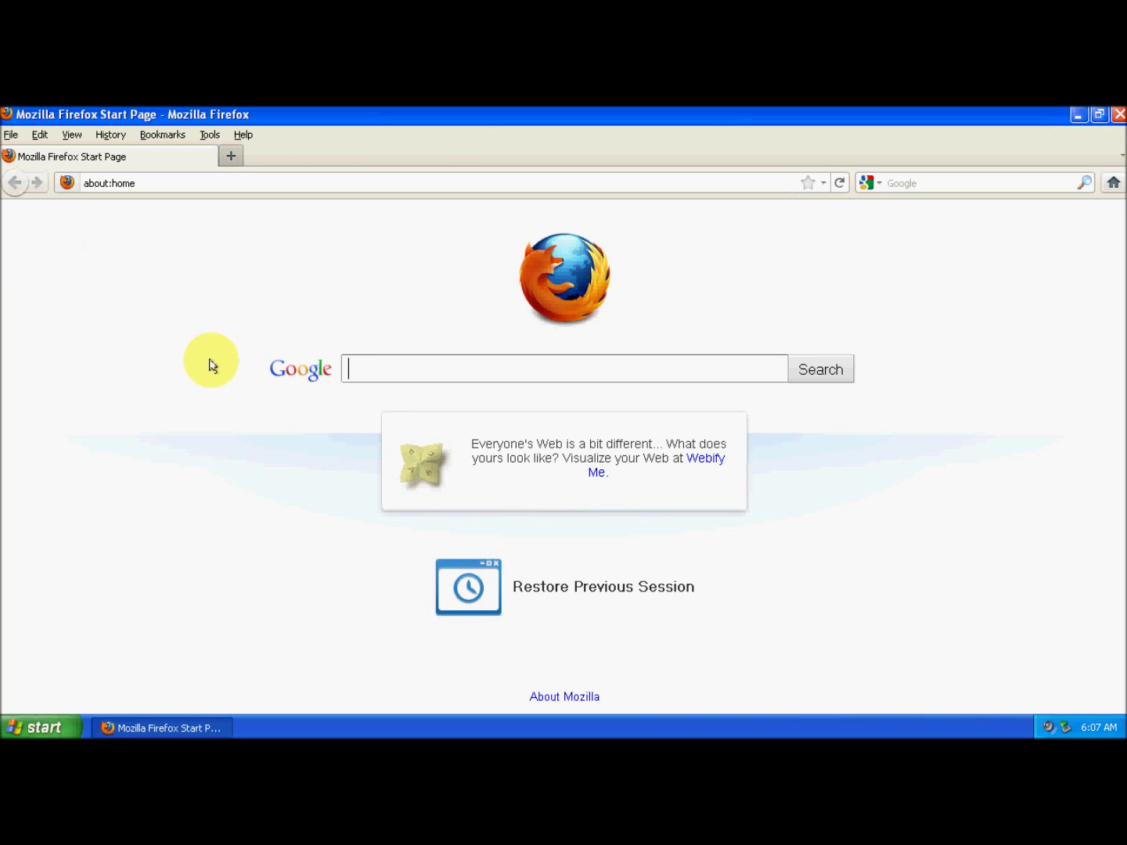
left_click(373, 370)
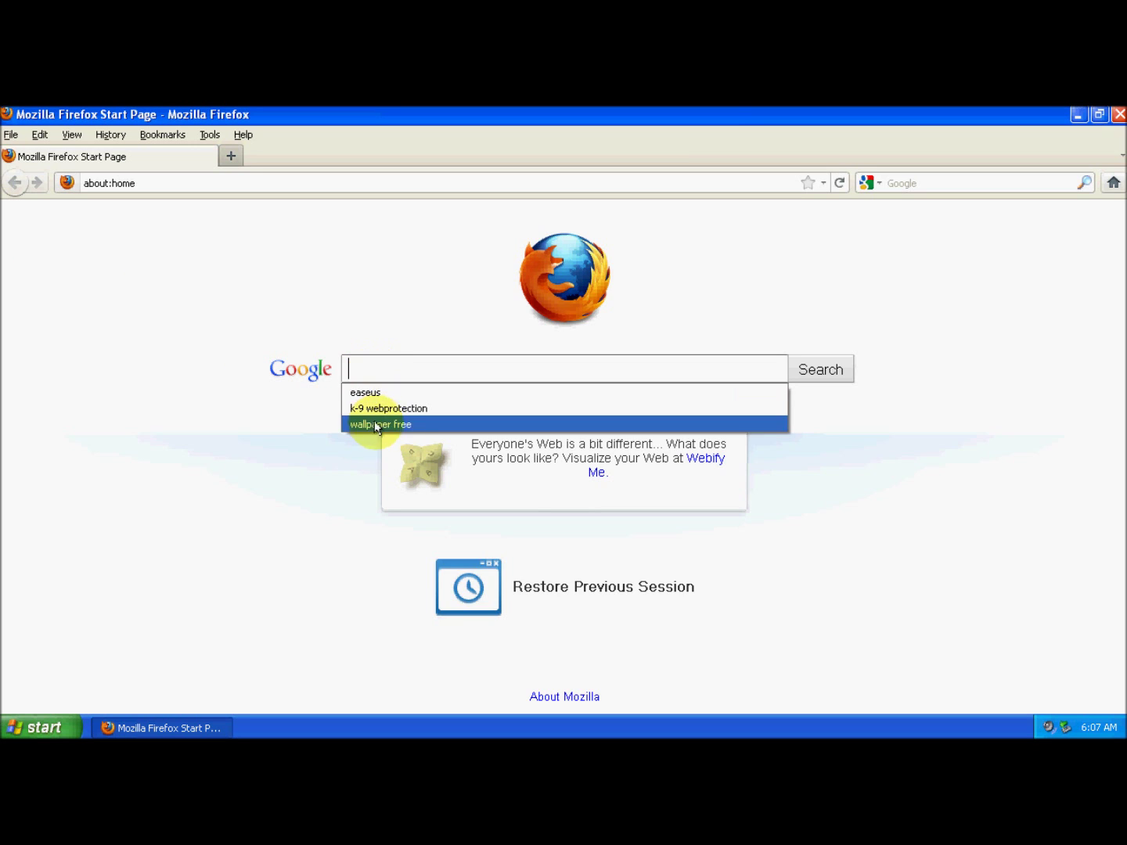
left_click(389, 393)
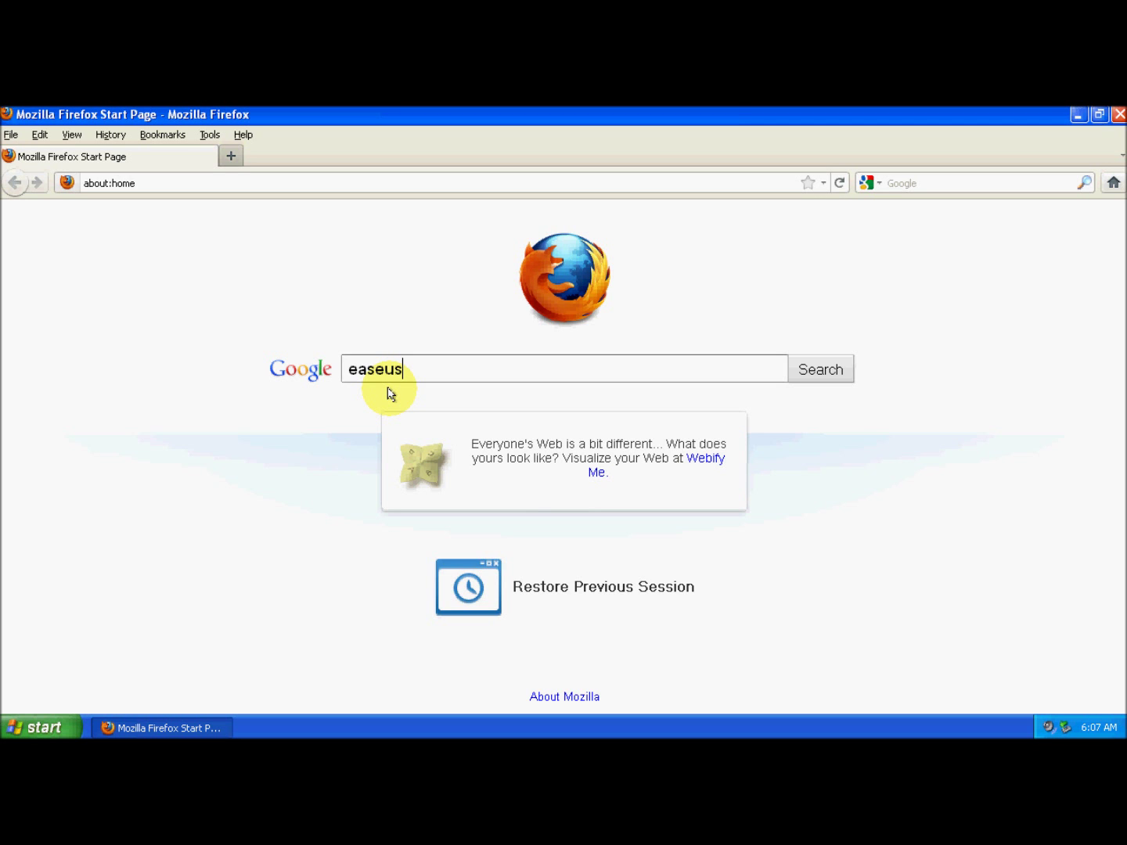
key("Return")
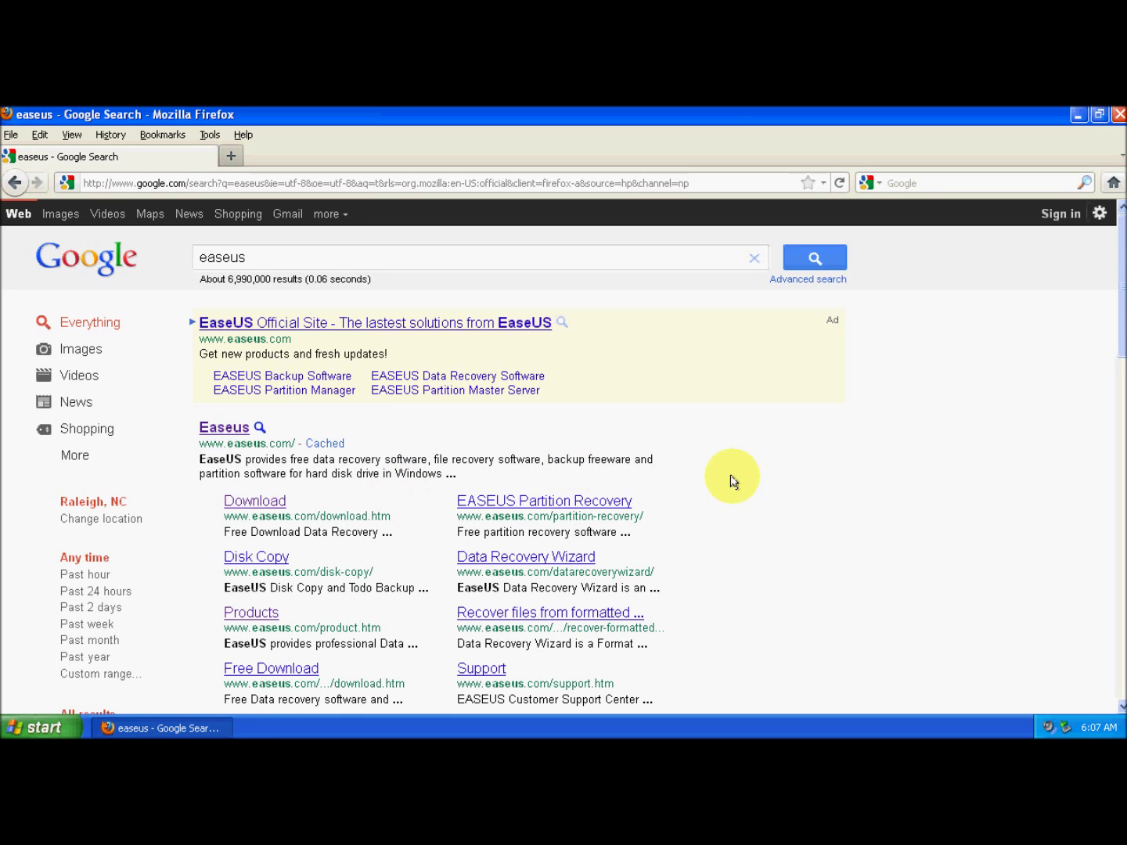
Navigate from the EaseUS result through Data Backup Software to the Todo Backup Free 3.0 download page (88.5 MB).
left_click(220, 429)
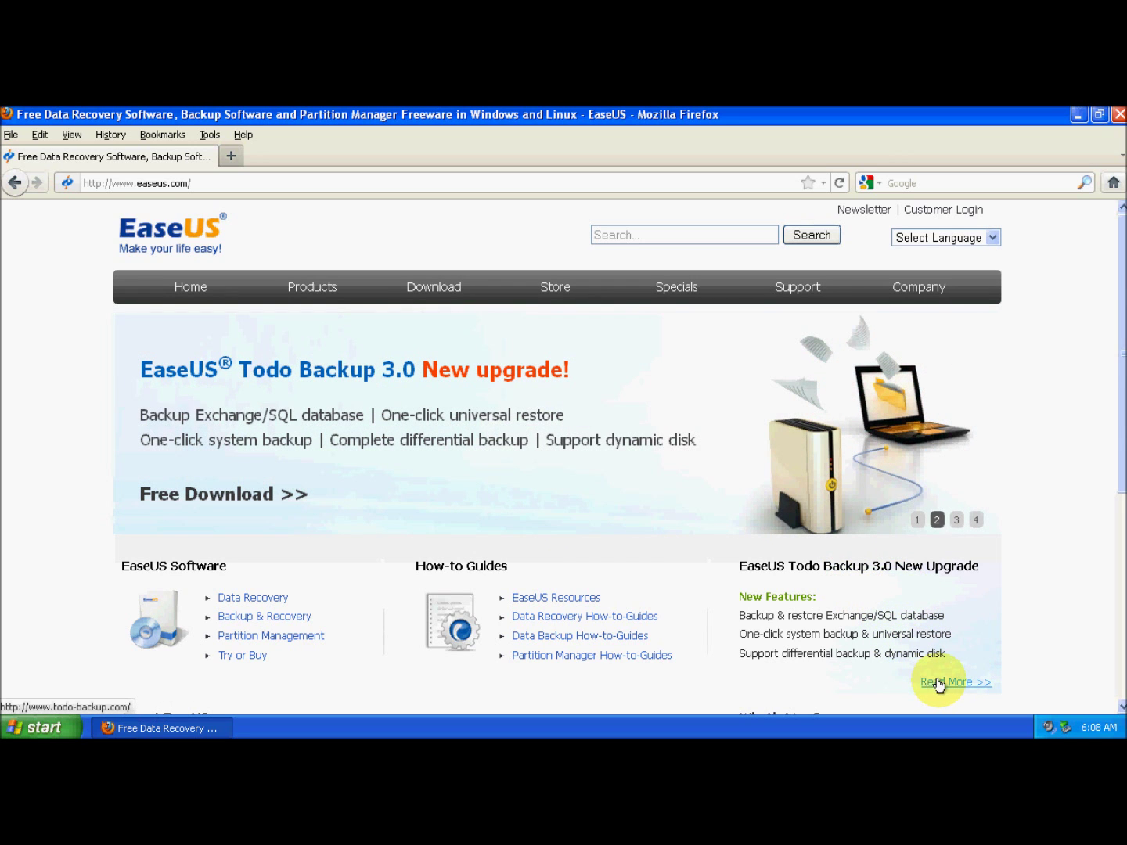
left_click(444, 296)
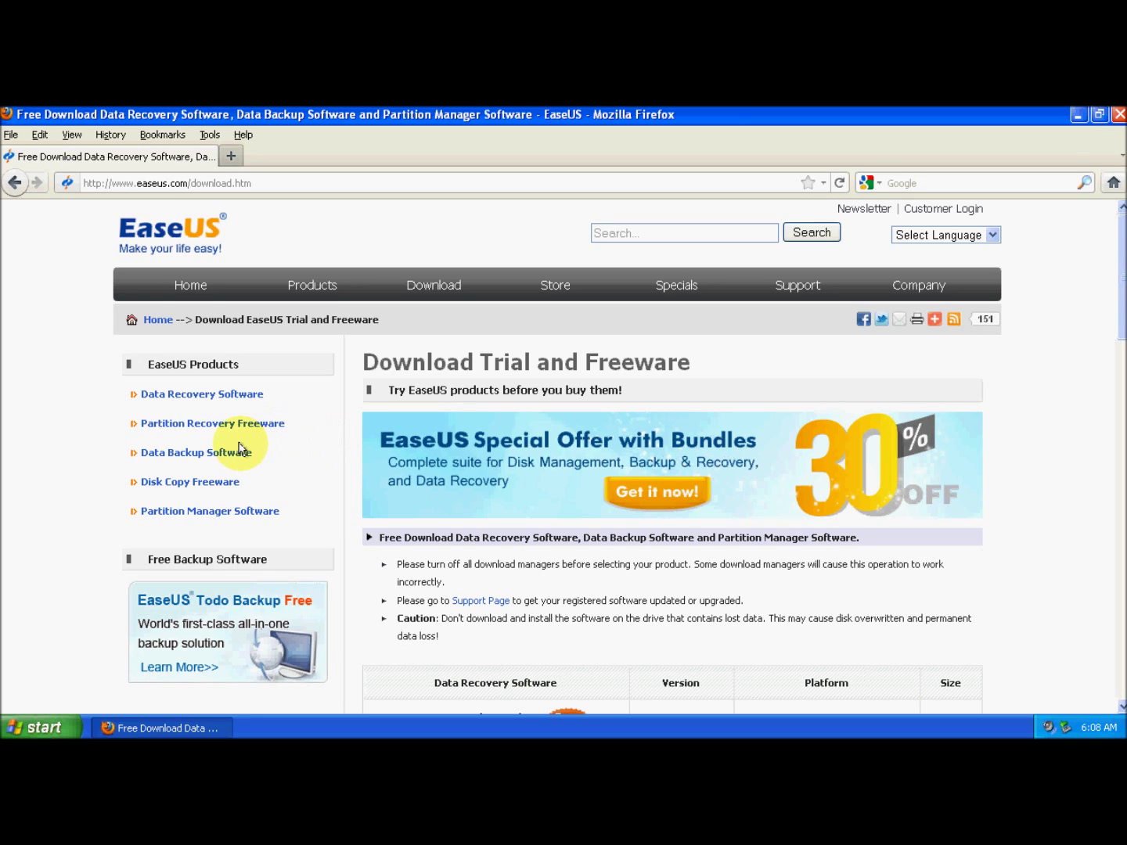
left_click(214, 456)
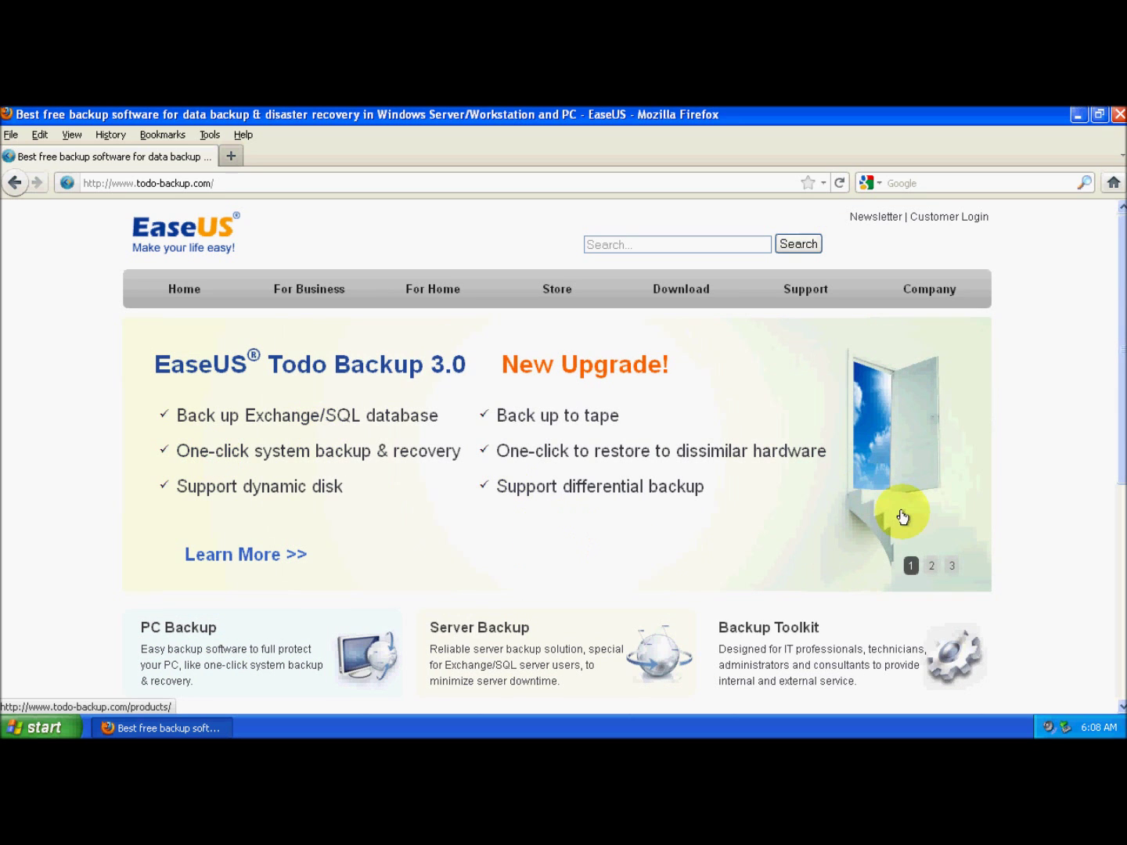
left_click_drag(1117, 350, 1106, 418)
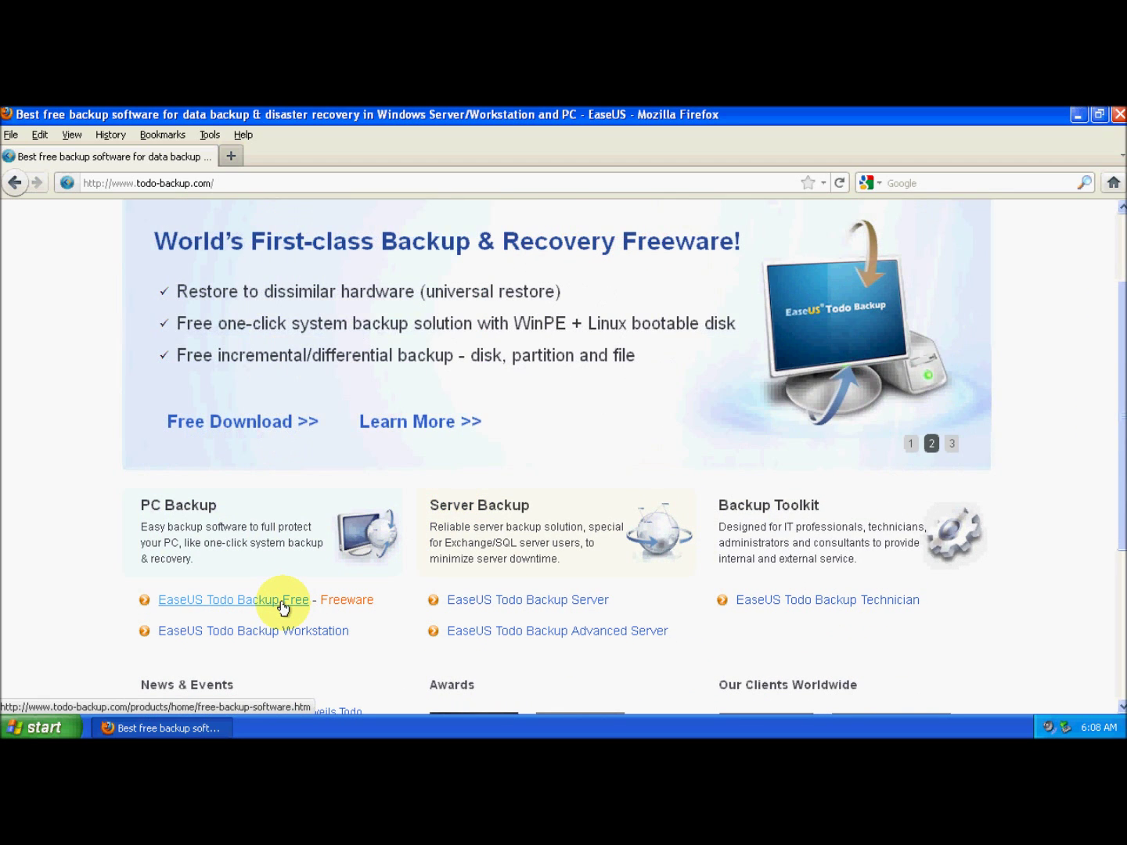
left_click(284, 607)
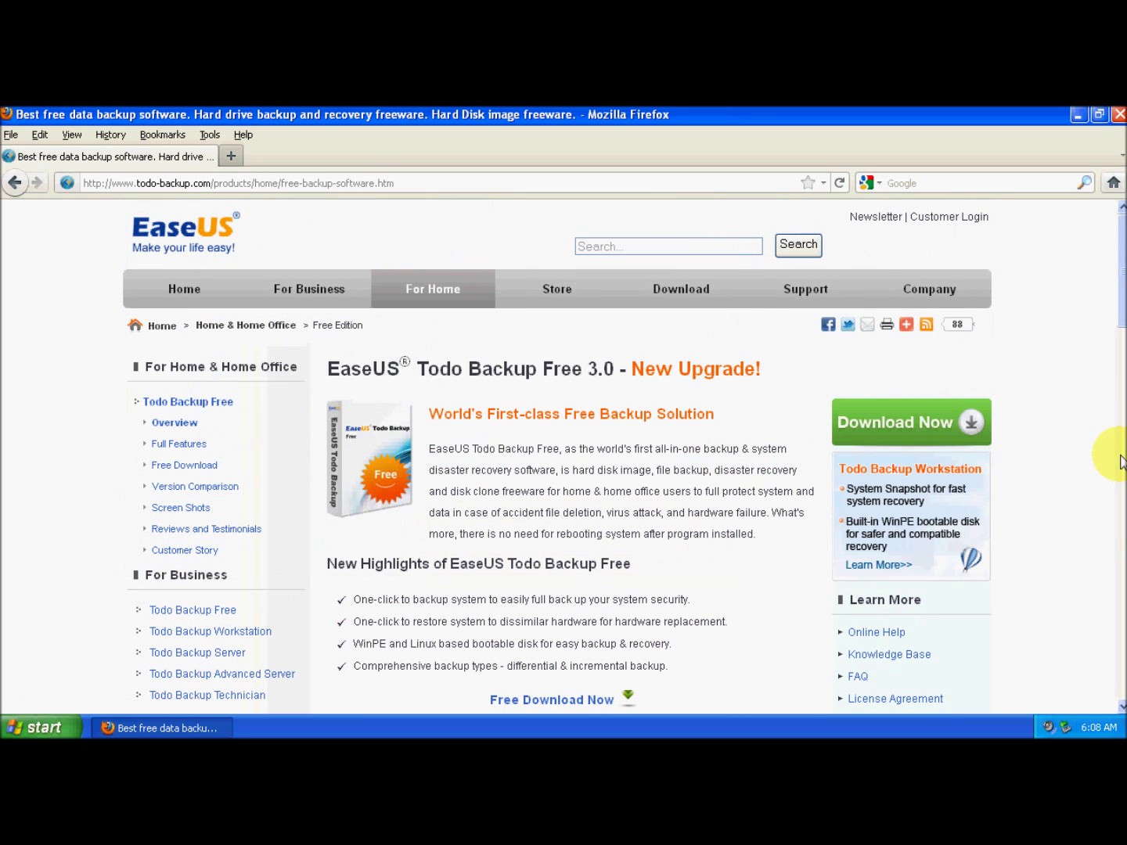
left_click(905, 427)
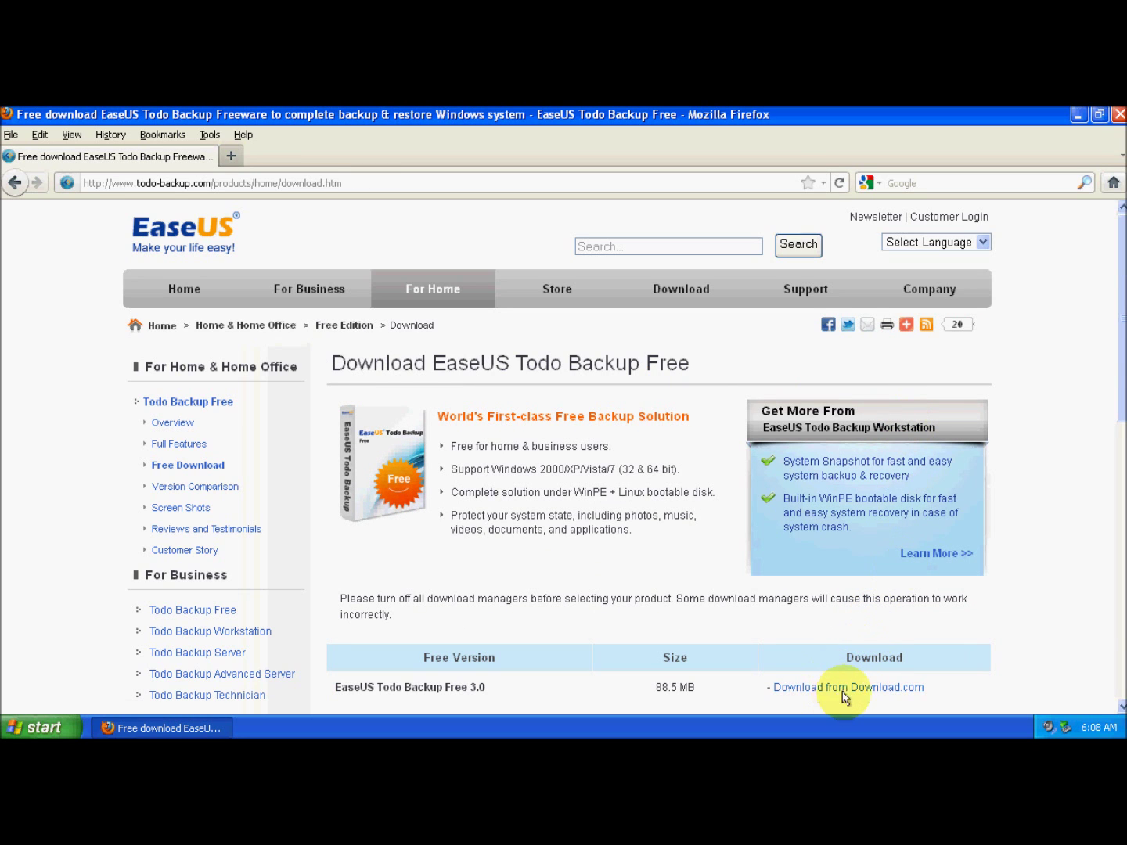
Start the 88.54 MB Todo Backup Free download from Download.com, then close Firefox's two tabs.
left_click(845, 689)
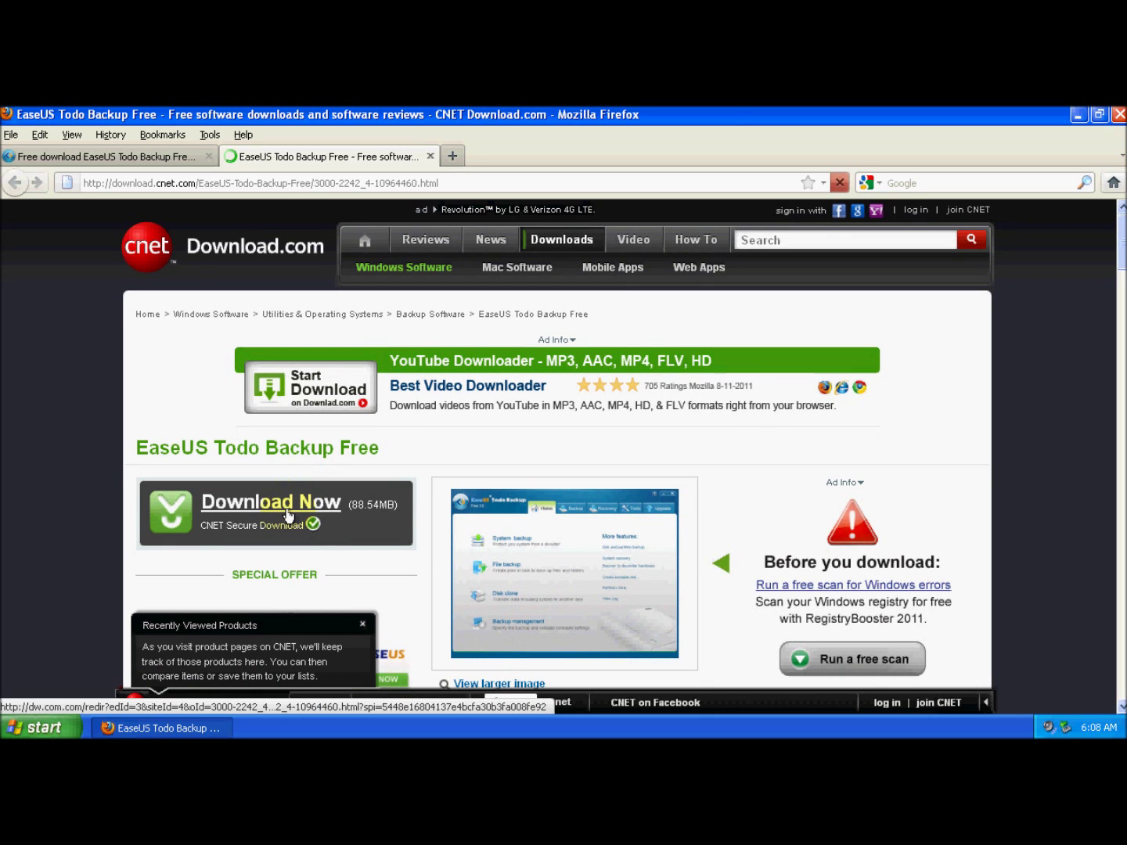
left_click(277, 505)
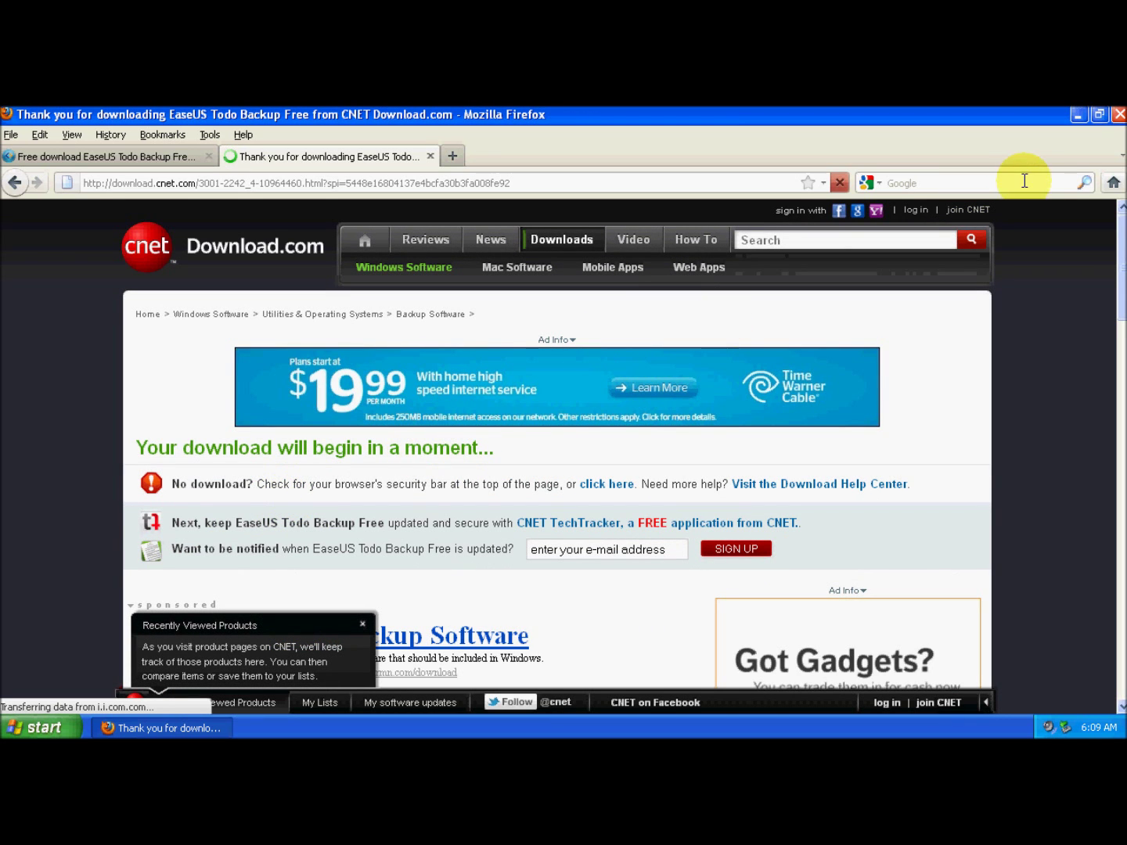
left_click(1118, 117)
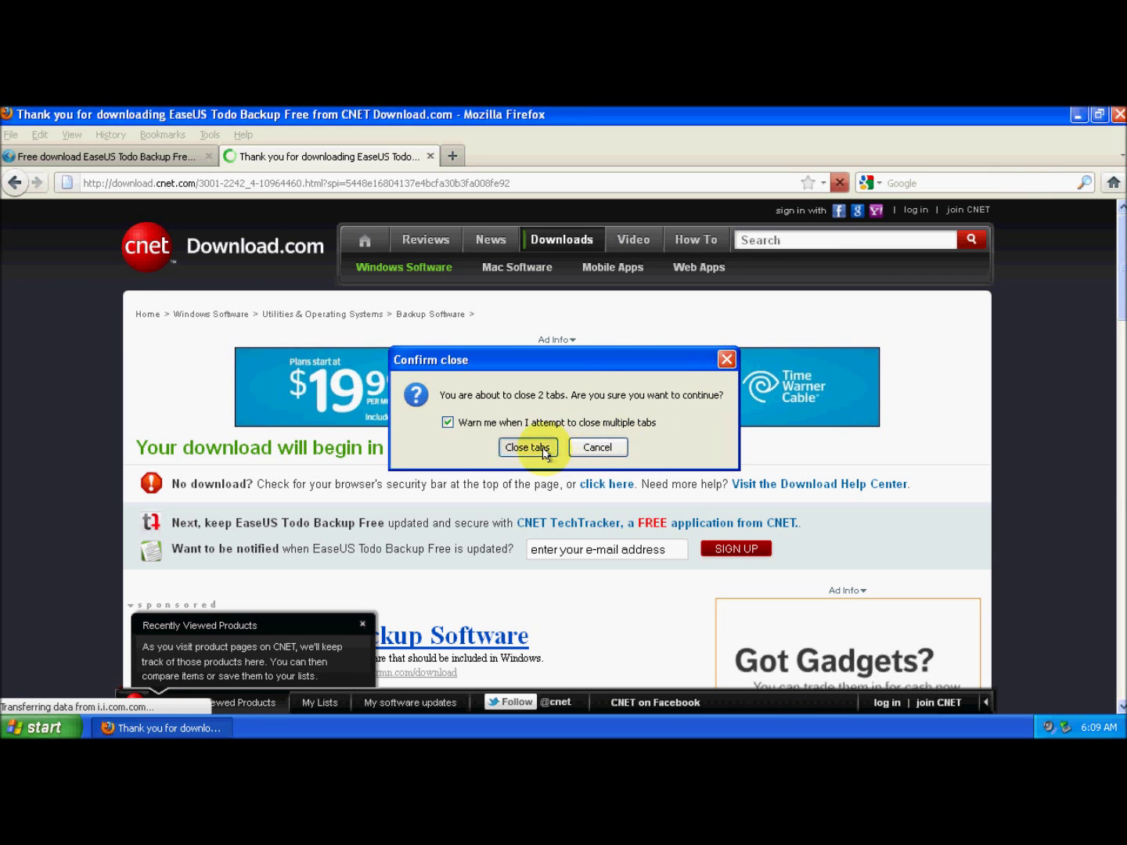
left_click(546, 452)
Browse via My Computer to Z:\Virtual Machines and run the tb_free installer.
double_click(30, 125)
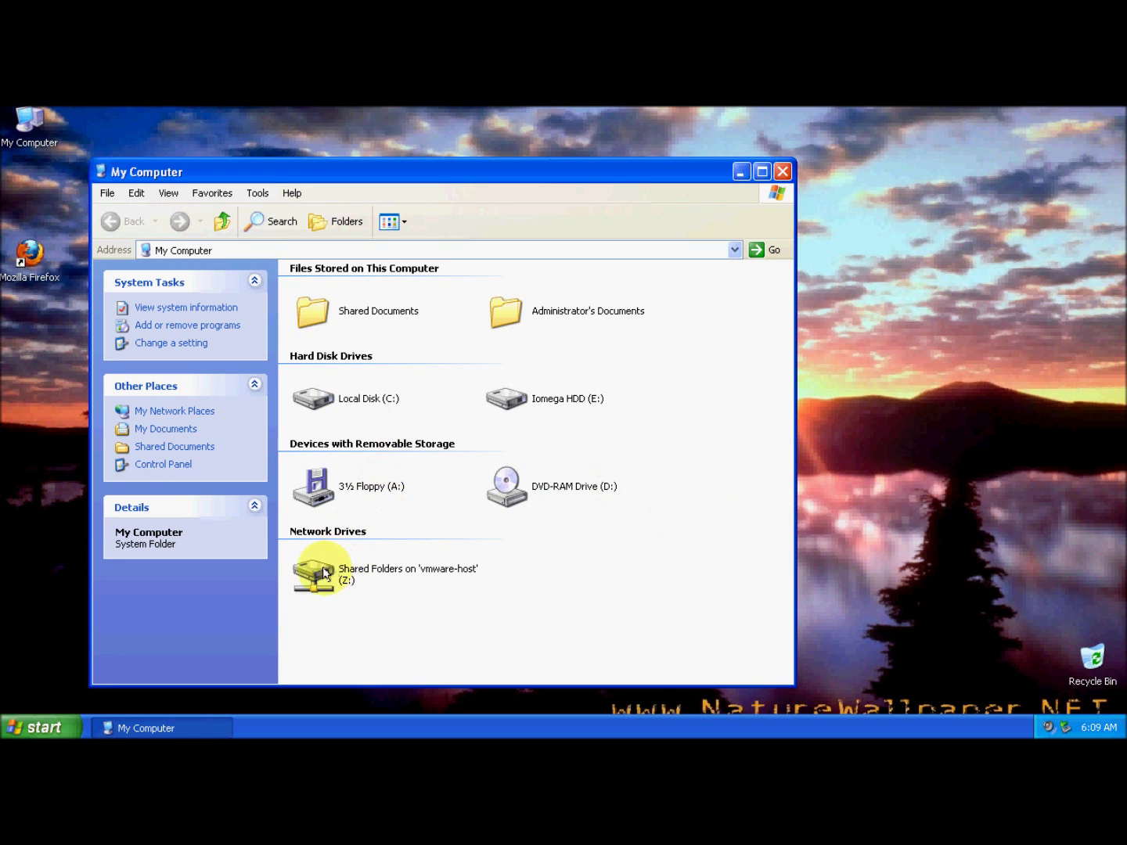
double_click(314, 574)
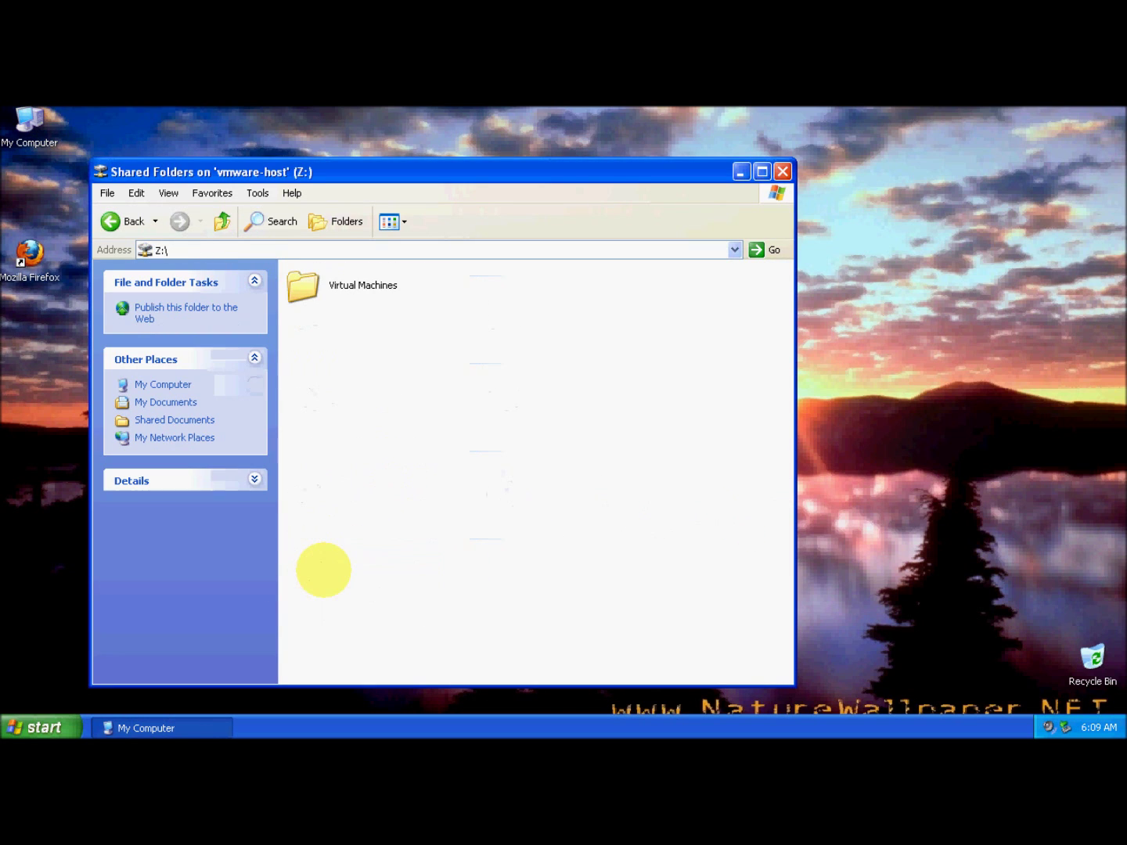
double_click(302, 287)
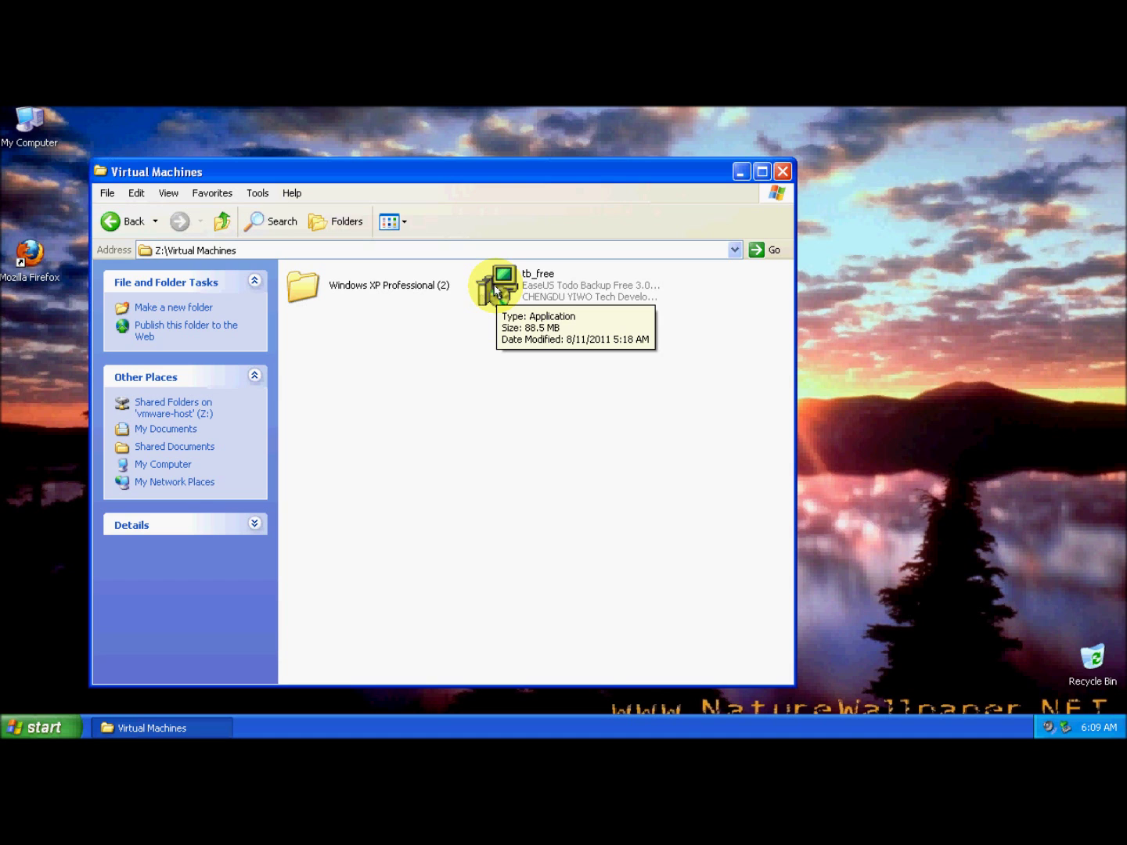
double_click(495, 289)
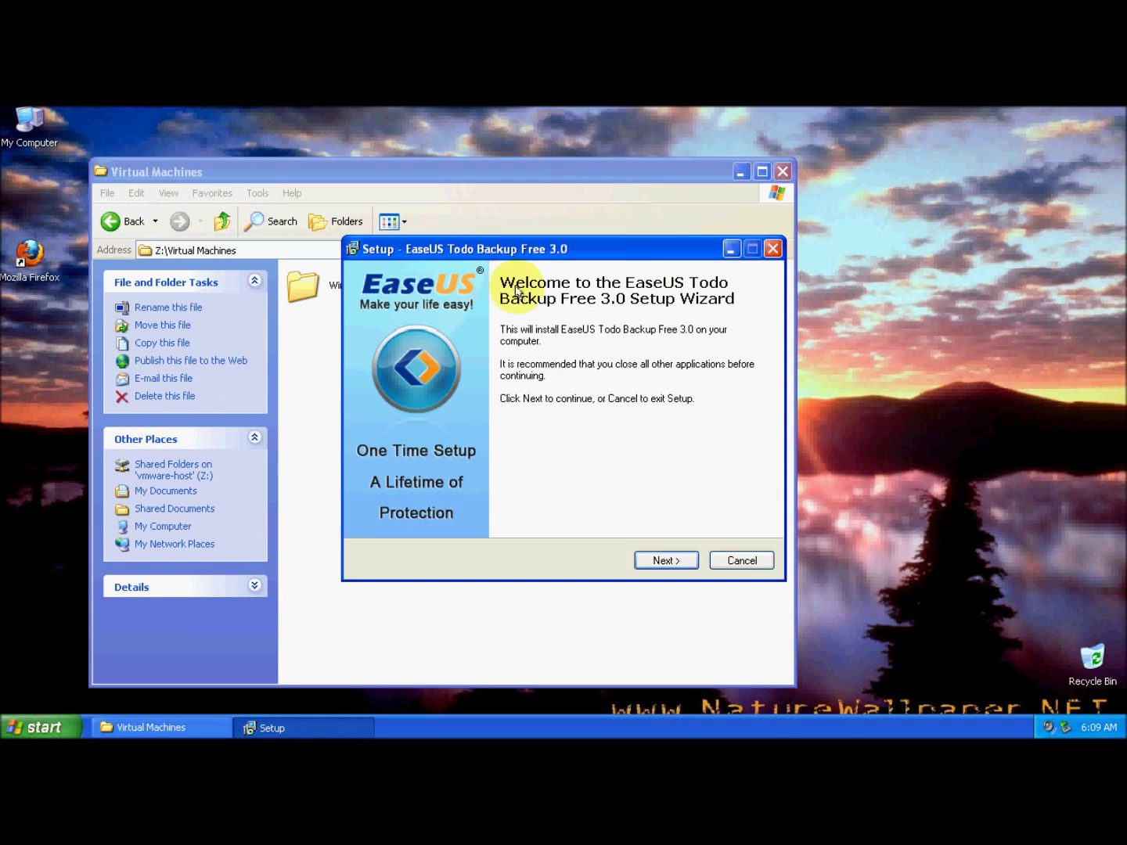
Accept the licence and install into the existing C:\Program Files\EaseUS\Todo Backup folder with a desktop icon.
left_click(660, 561)
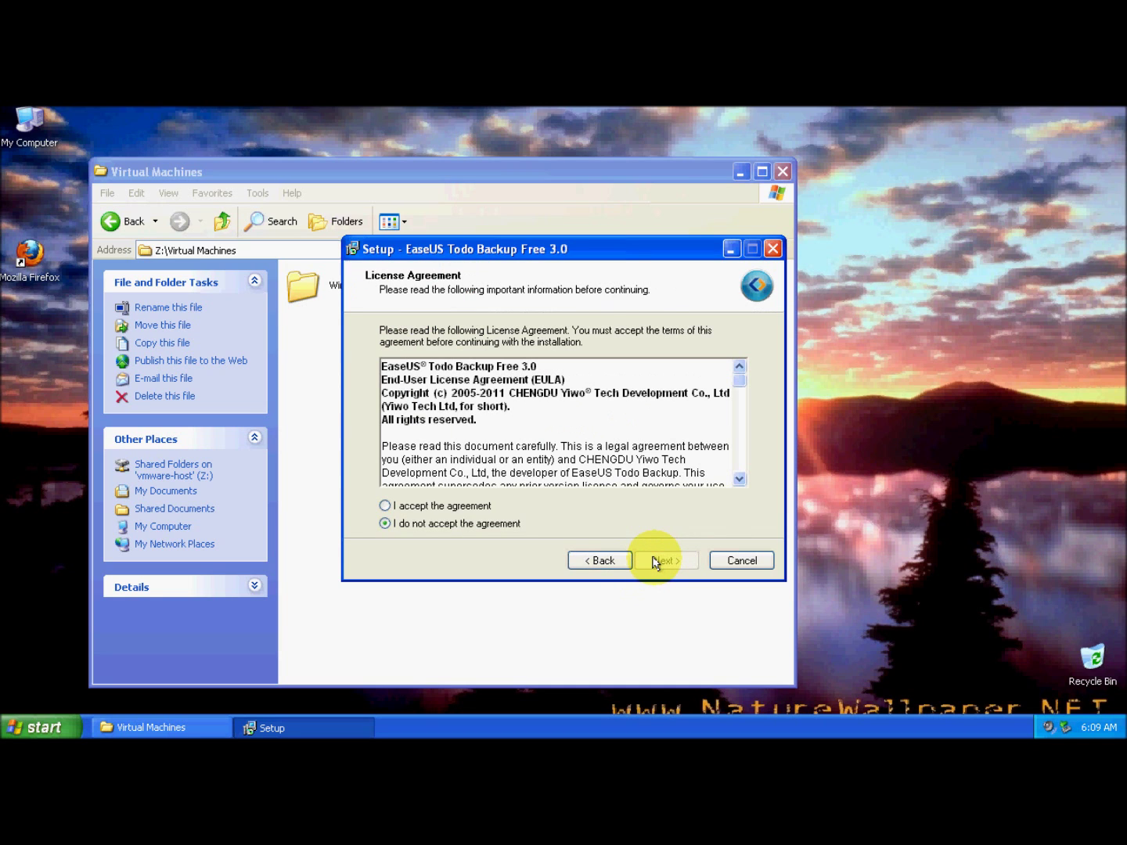
left_click(470, 507)
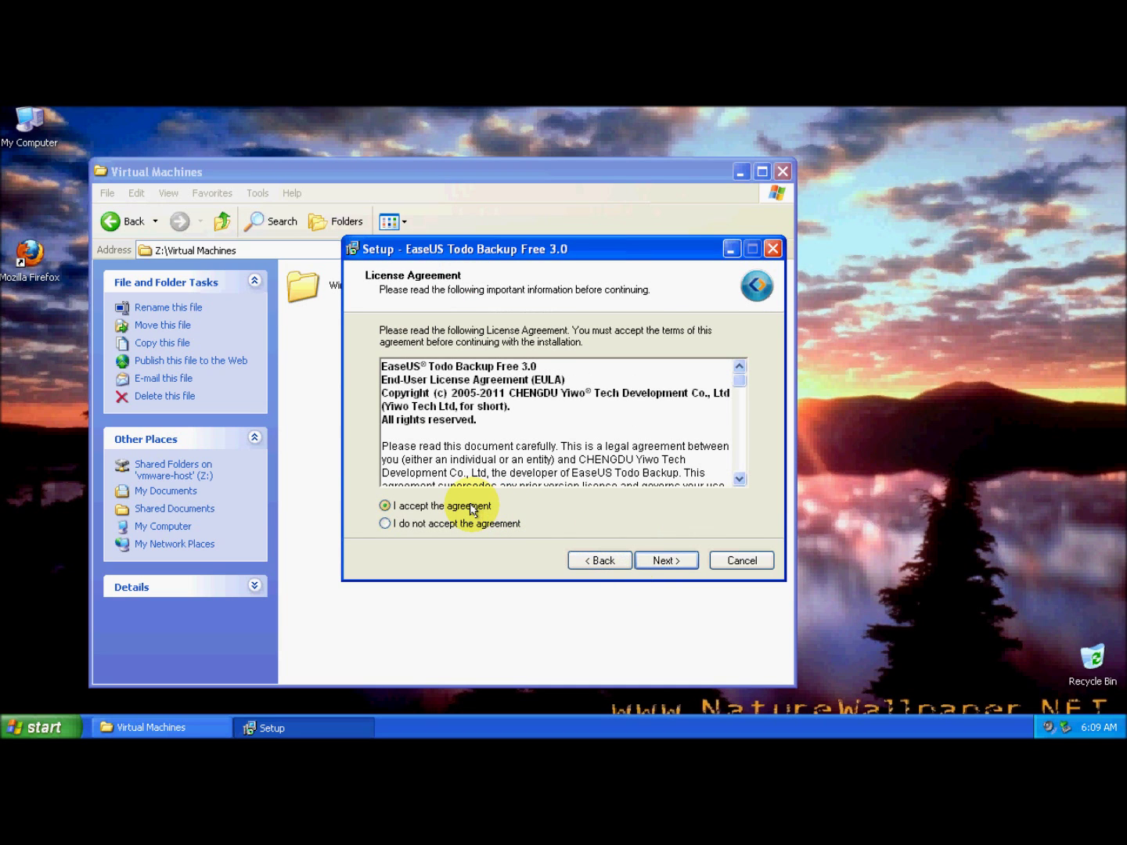
left_click(661, 564)
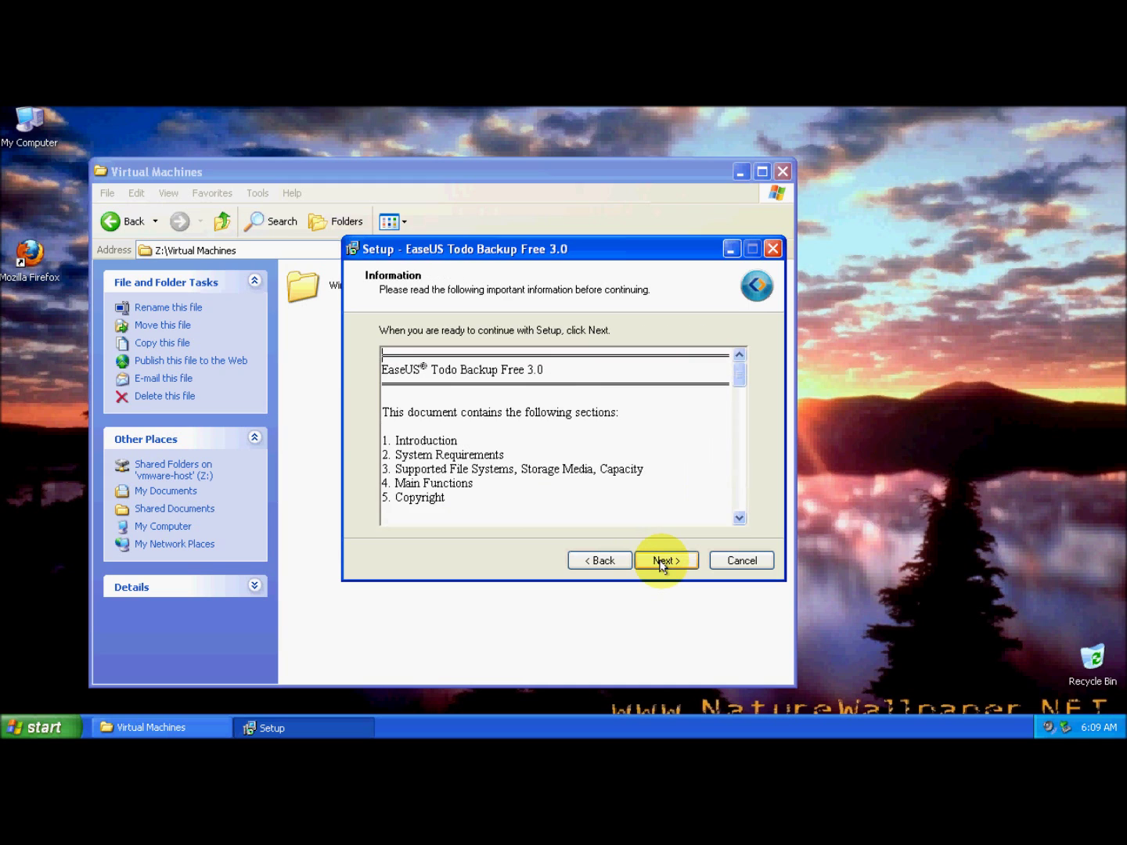
left_click(660, 563)
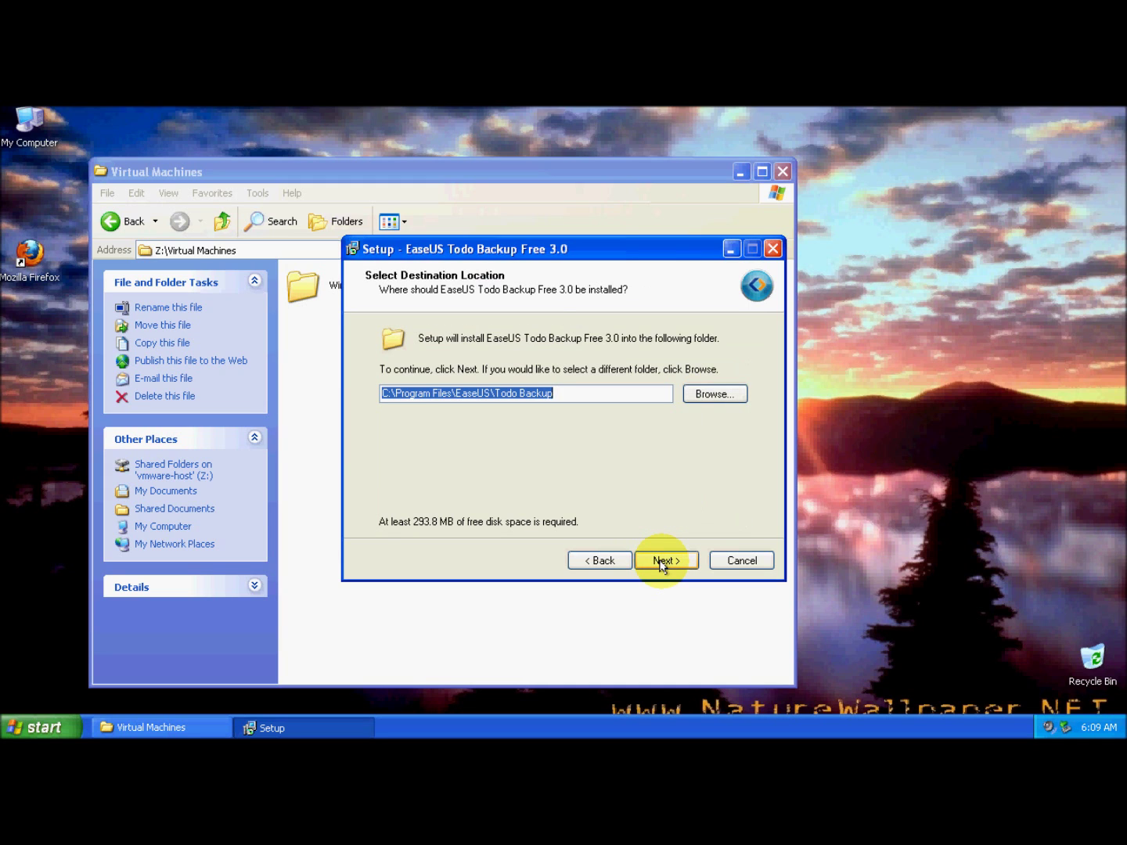
left_click(659, 562)
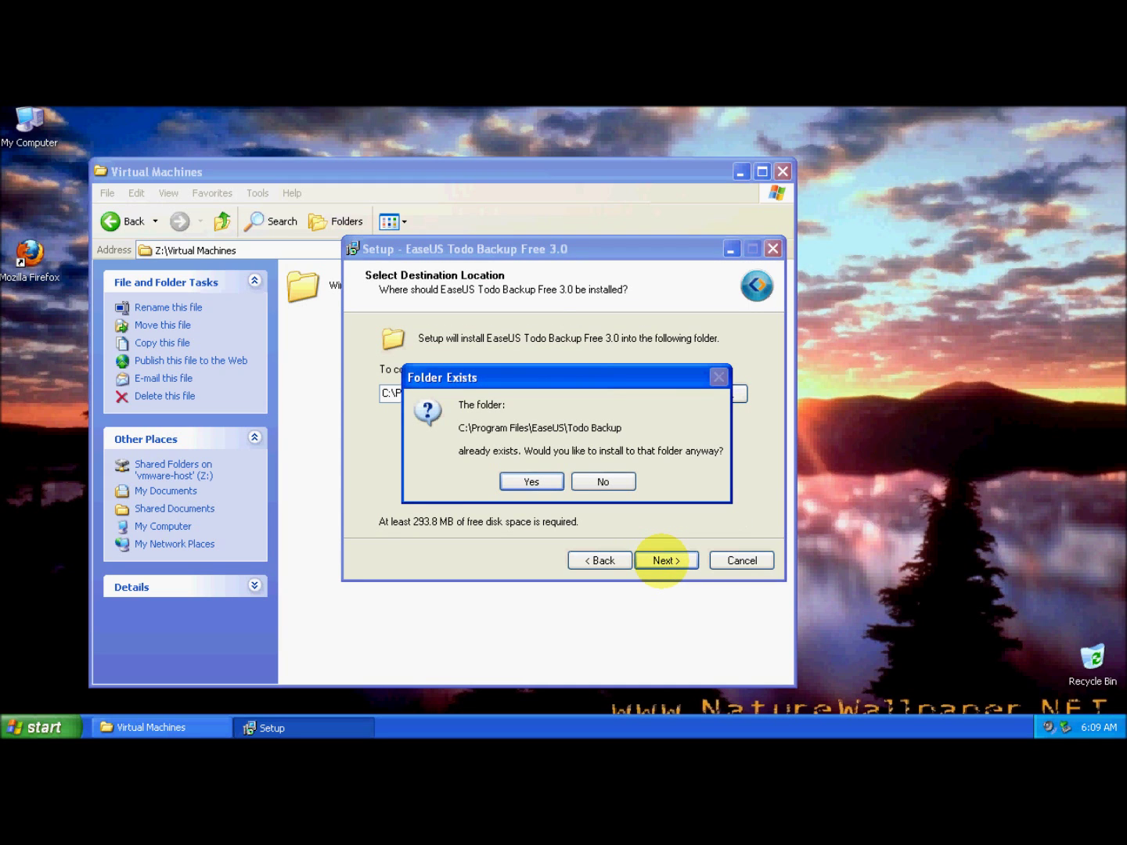
left_click(530, 482)
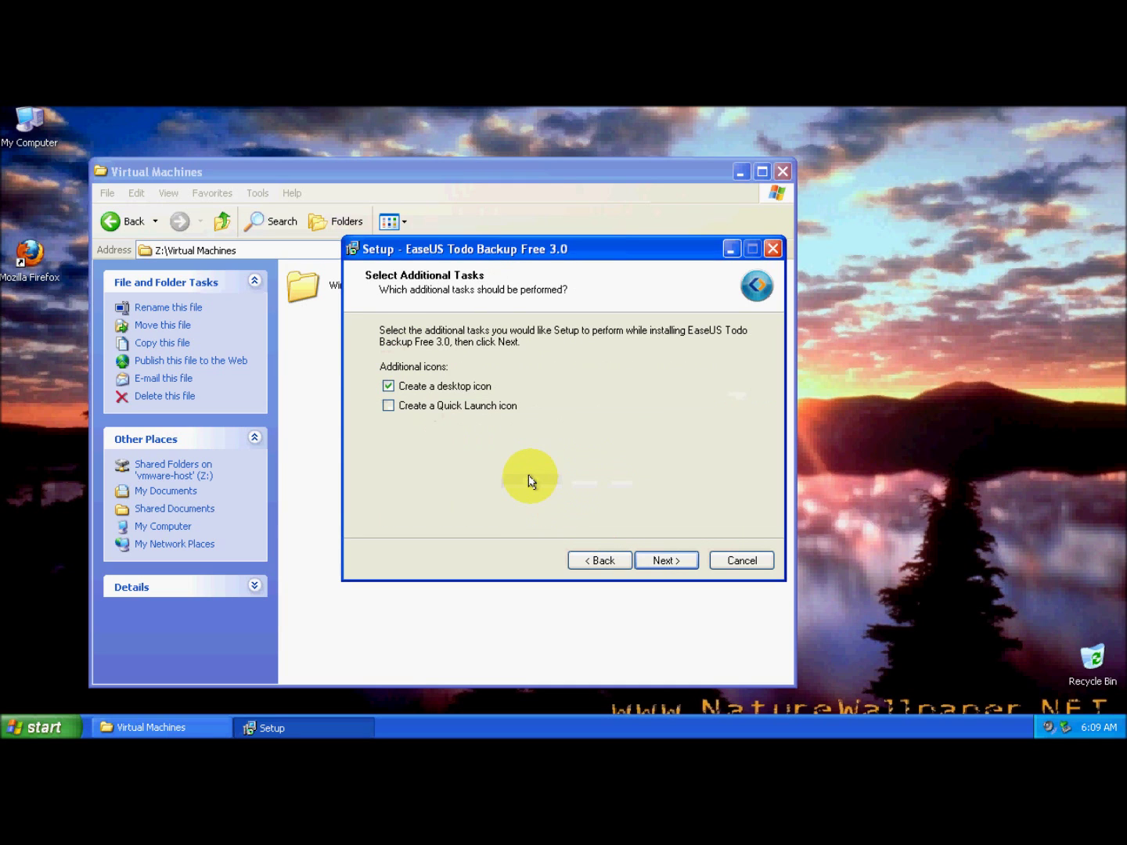
left_click(662, 561)
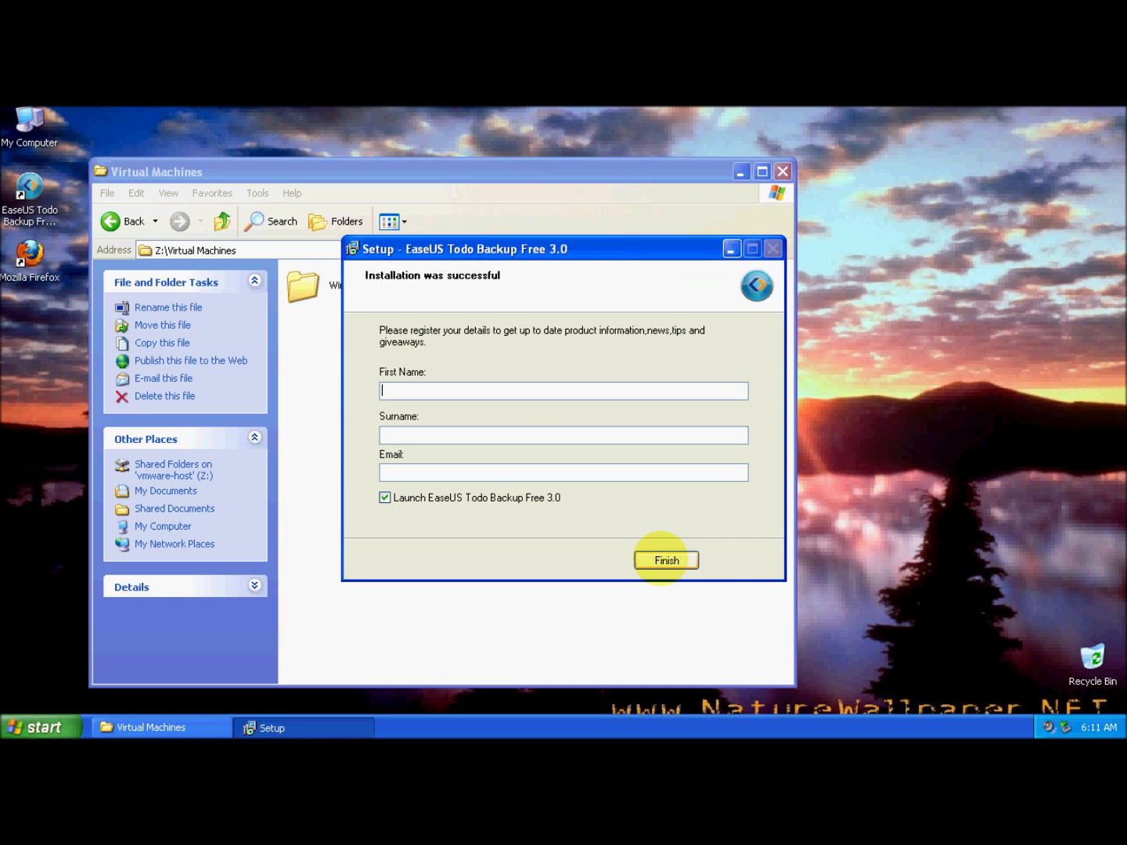
Enter the registrant's first name, surname and e-mail address, then finish setup.
key("Tab")
key("Tab")
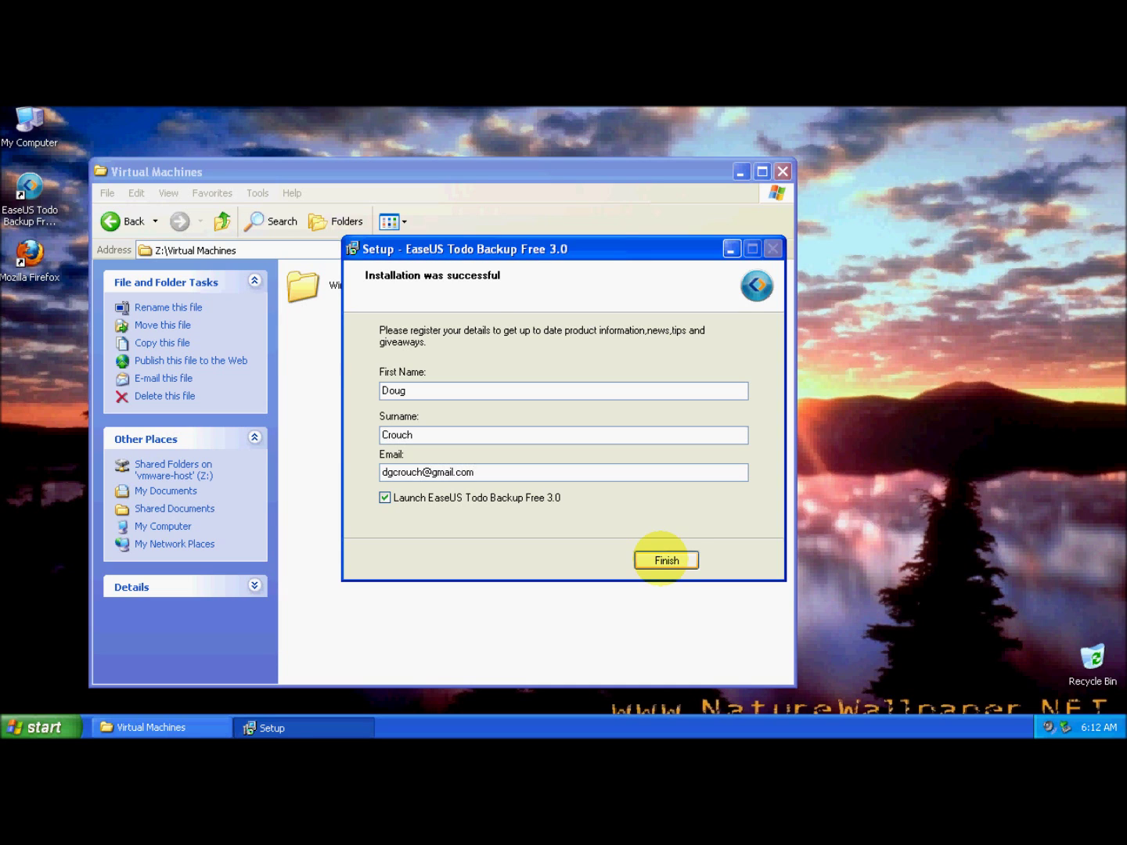
left_click(664, 561)
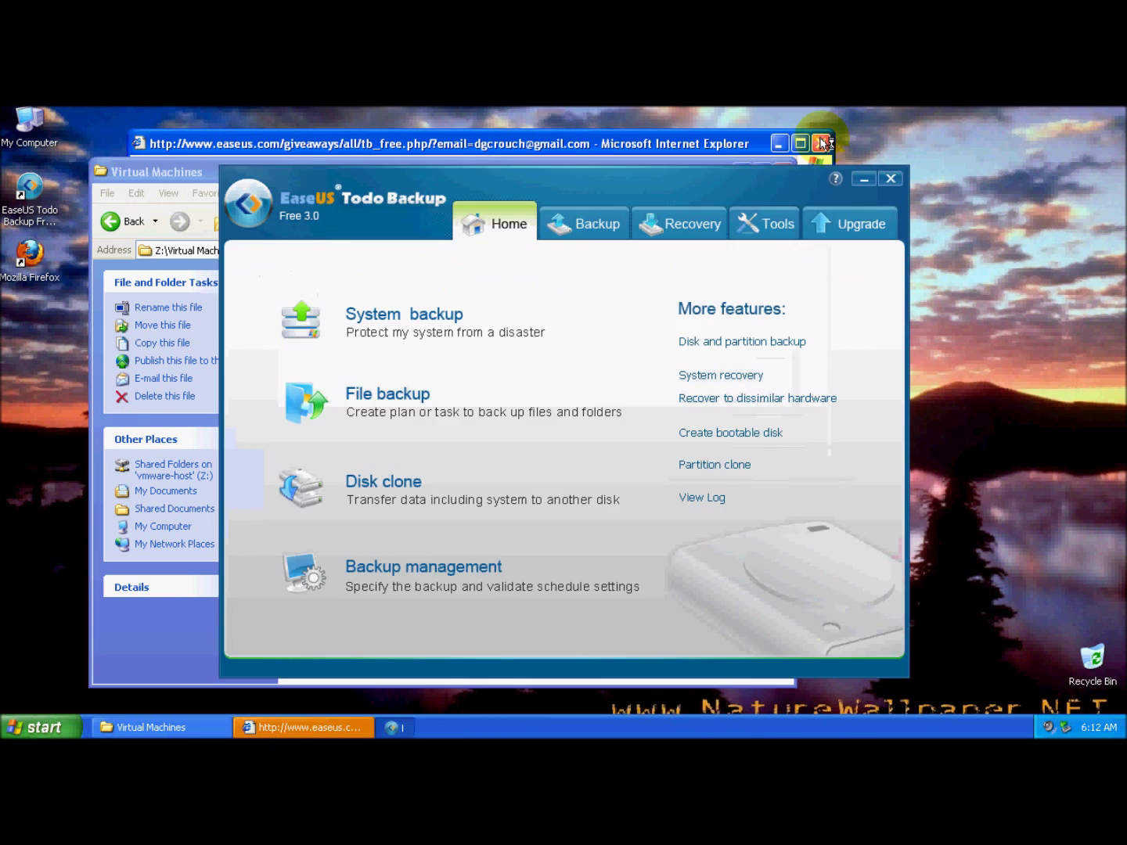
Close the leftover Internet Explorer window so the Todo Backup Home screen appears.
left_click(820, 143)
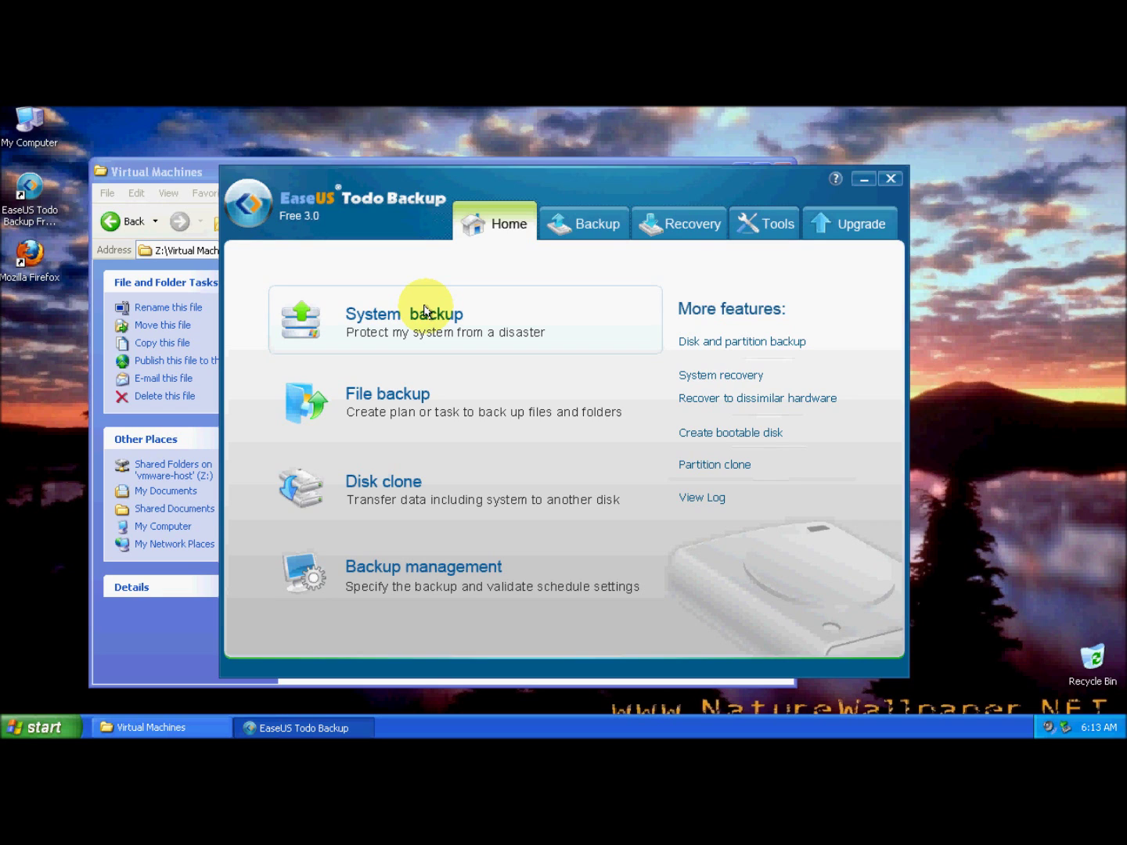
left_click(424, 310)
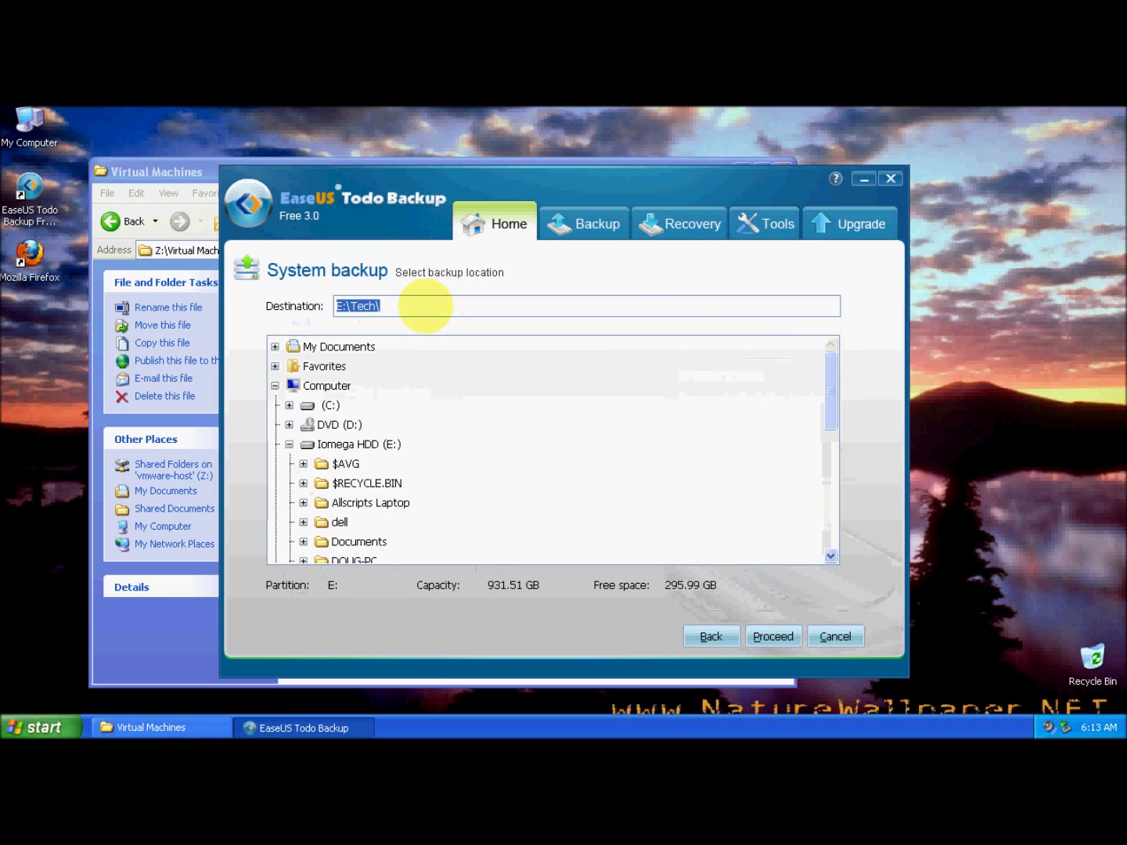
left_click(890, 179)
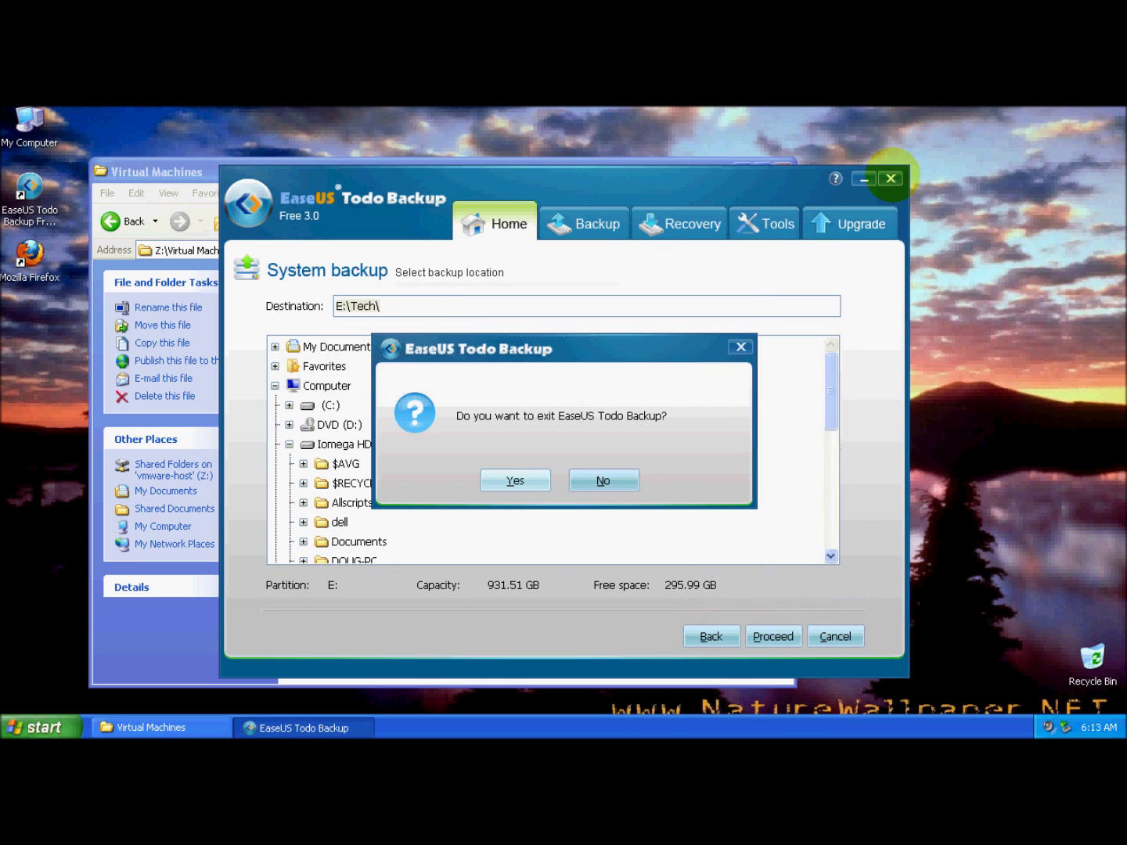
left_click(515, 480)
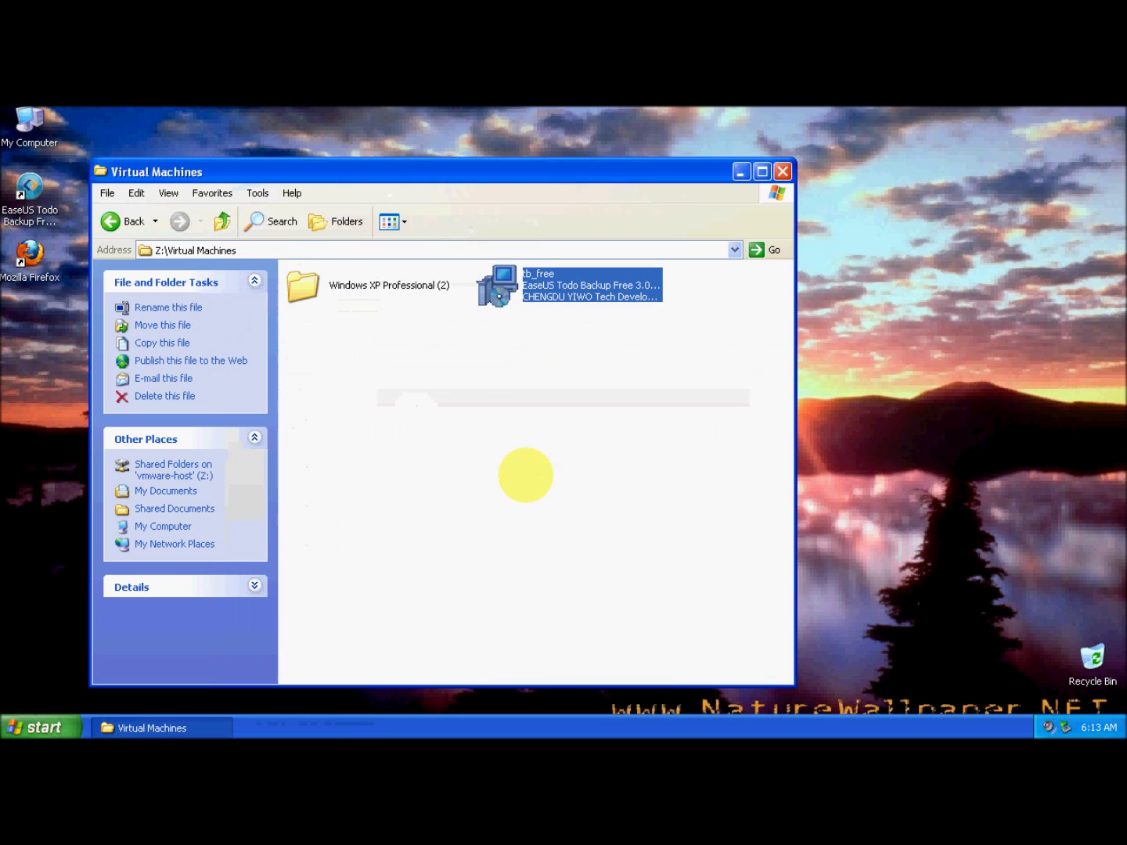
double_click(28, 191)
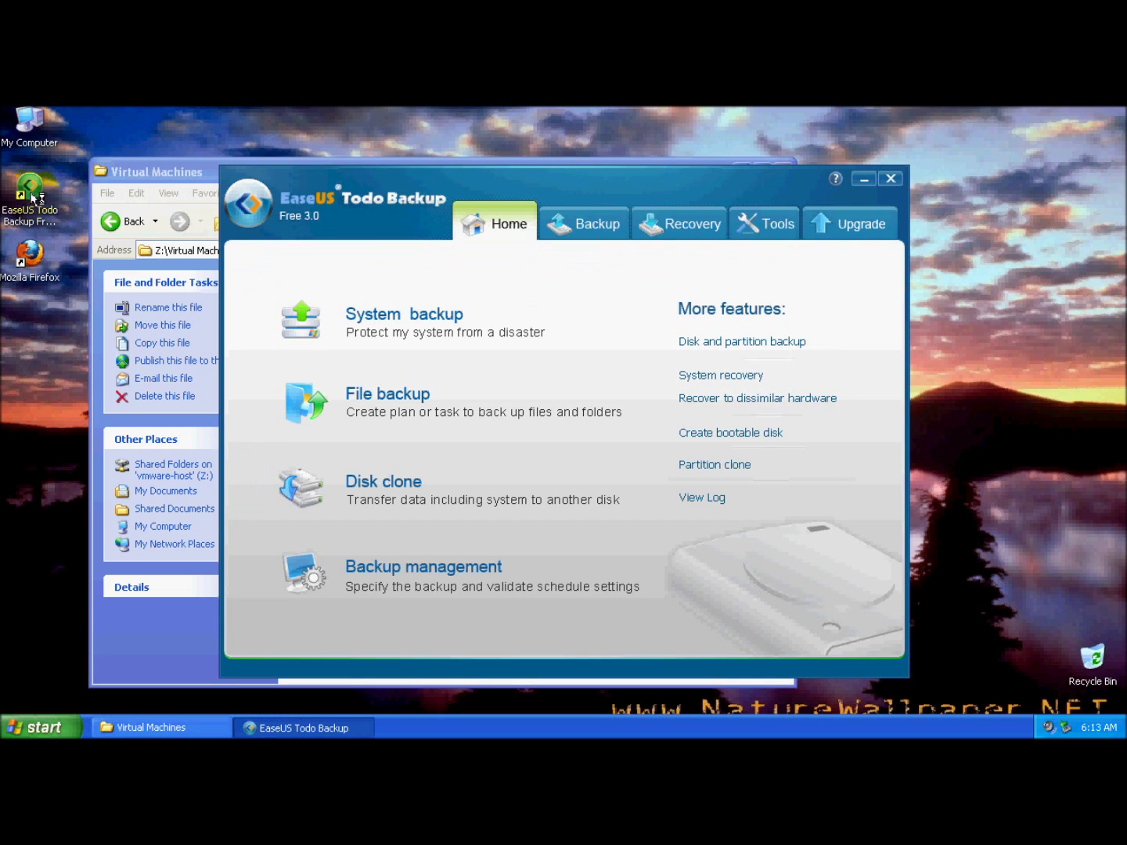
Look through All Programs in the Start menu, dismiss it, and choose System backup on the Home tab.
left_click(39, 727)
left_click(69, 663)
mouse_move(201, 477)
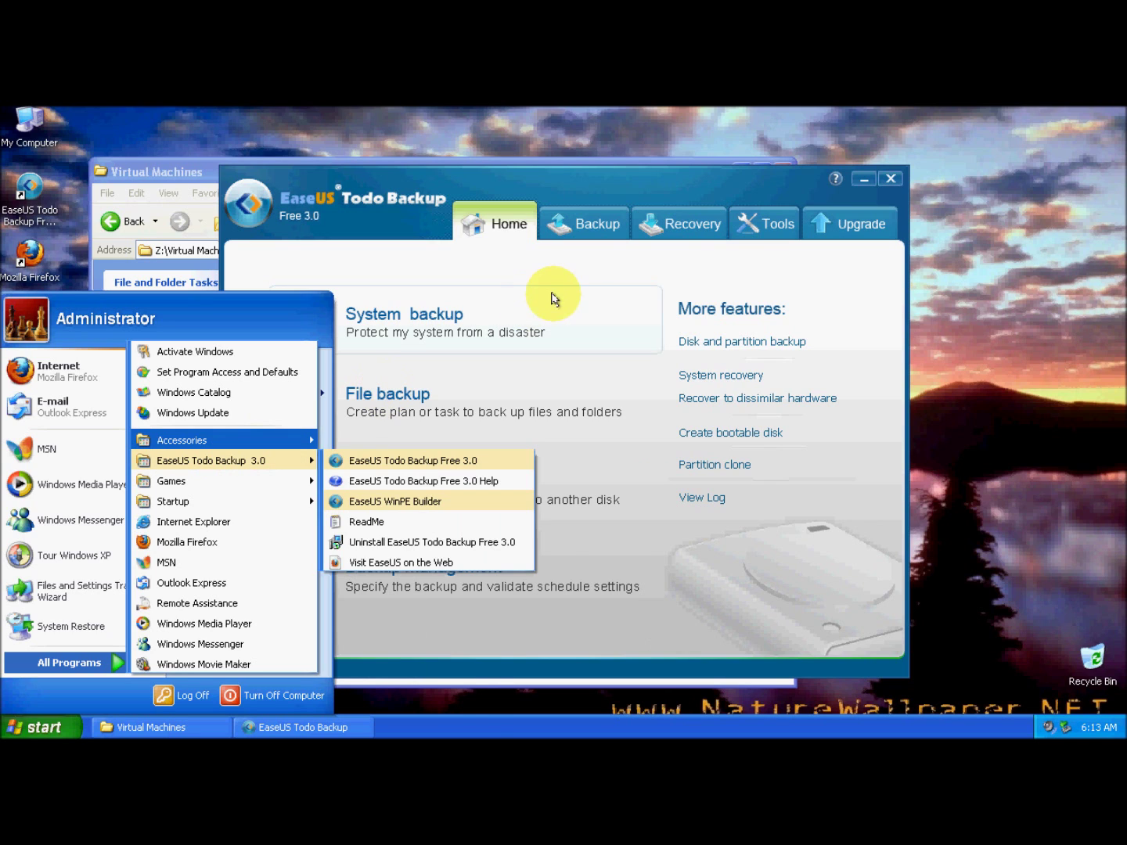
left_click(613, 264)
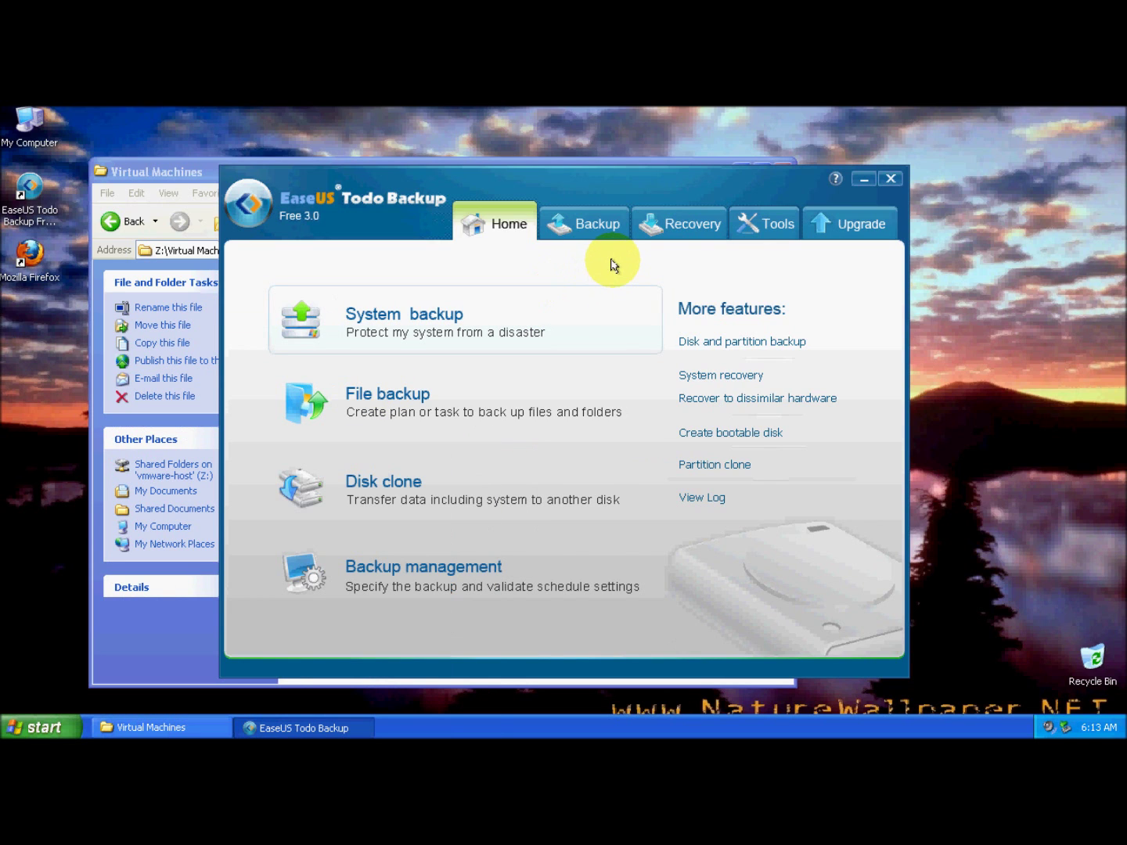
left_click(438, 311)
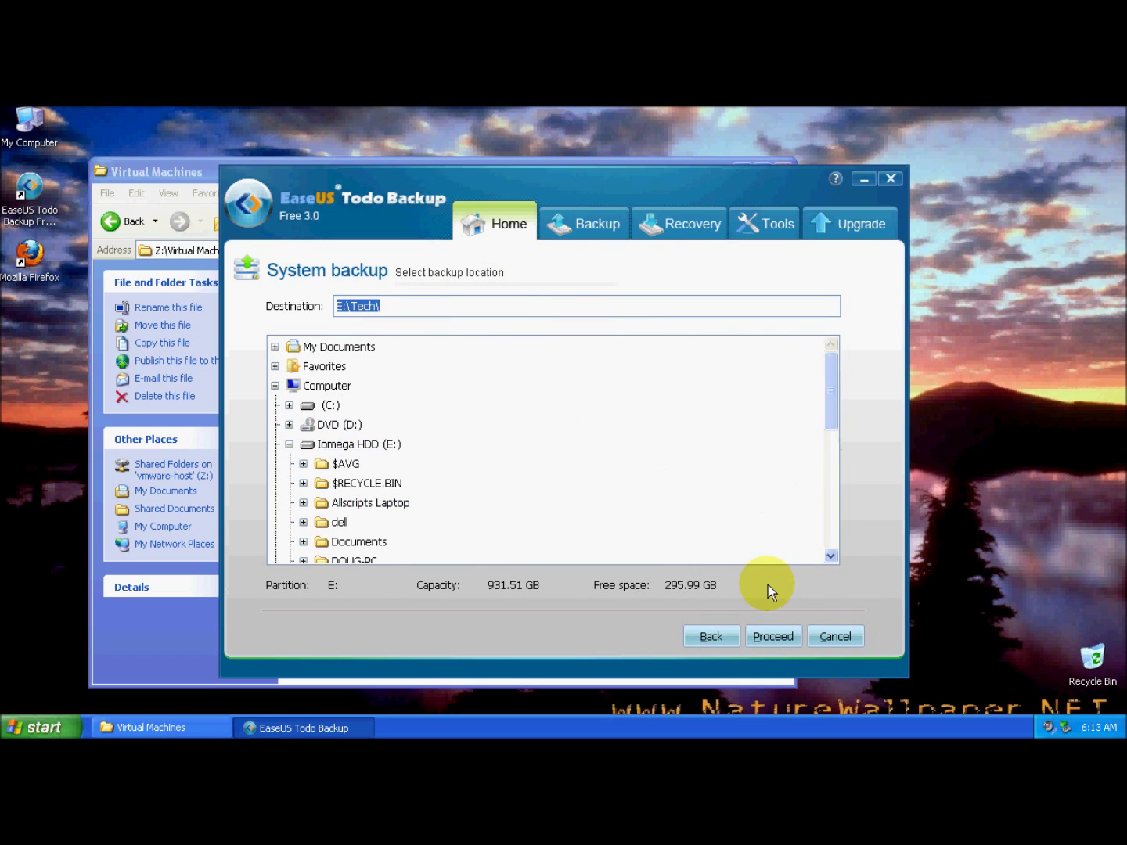
Proceed with E:\Tech\ on Iomega HDD (E:) as the system backup destination.
left_click(773, 636)
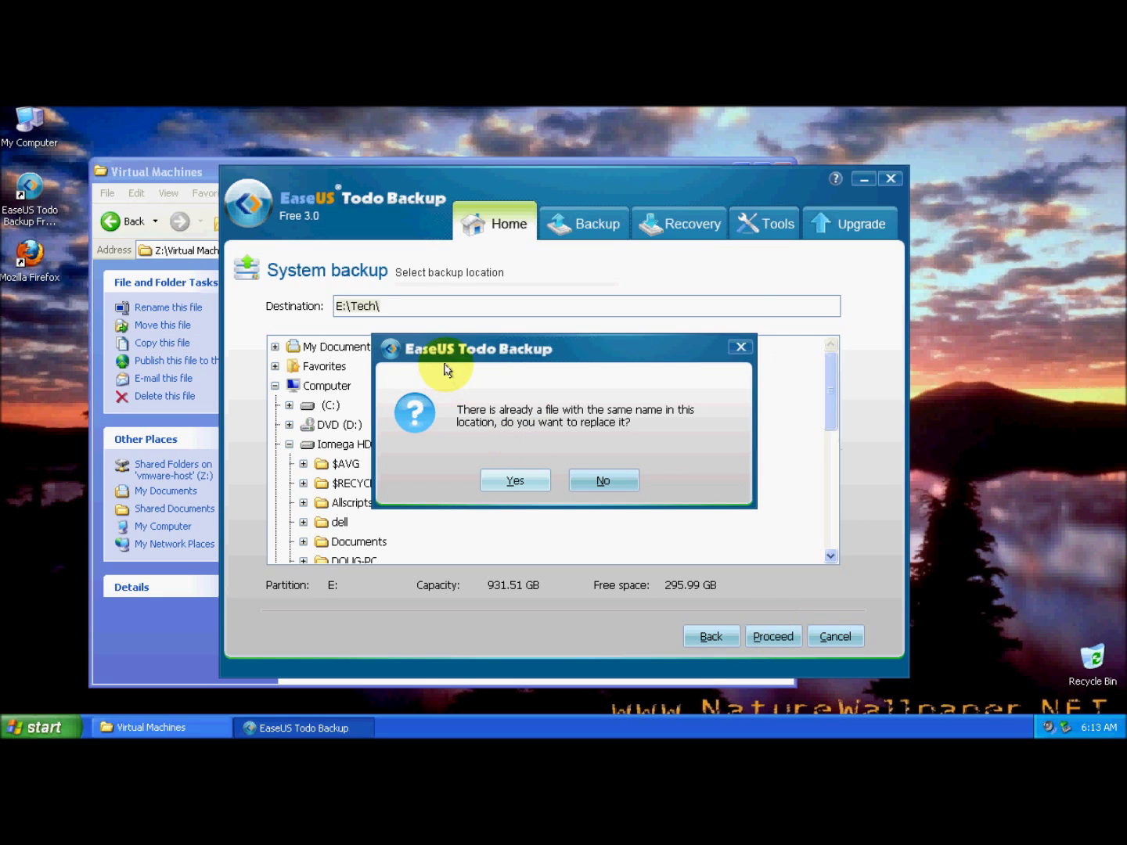
Confirm replacing the existing backup file and let the backup complete in 00:04:10.
left_click(513, 480)
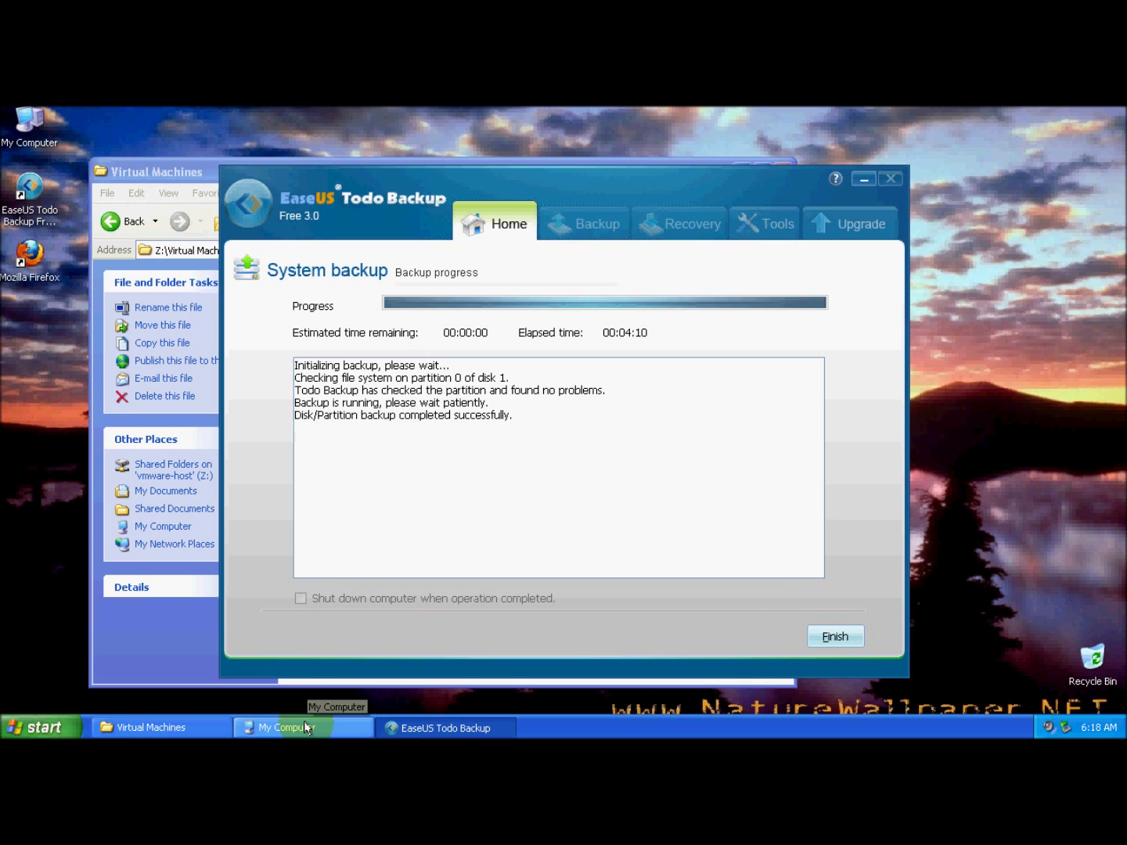
From My Computer, browse to E:\Tech\SystemBackupTask to reveal the new SystemBackupTask.PBD image.
left_click(306, 727)
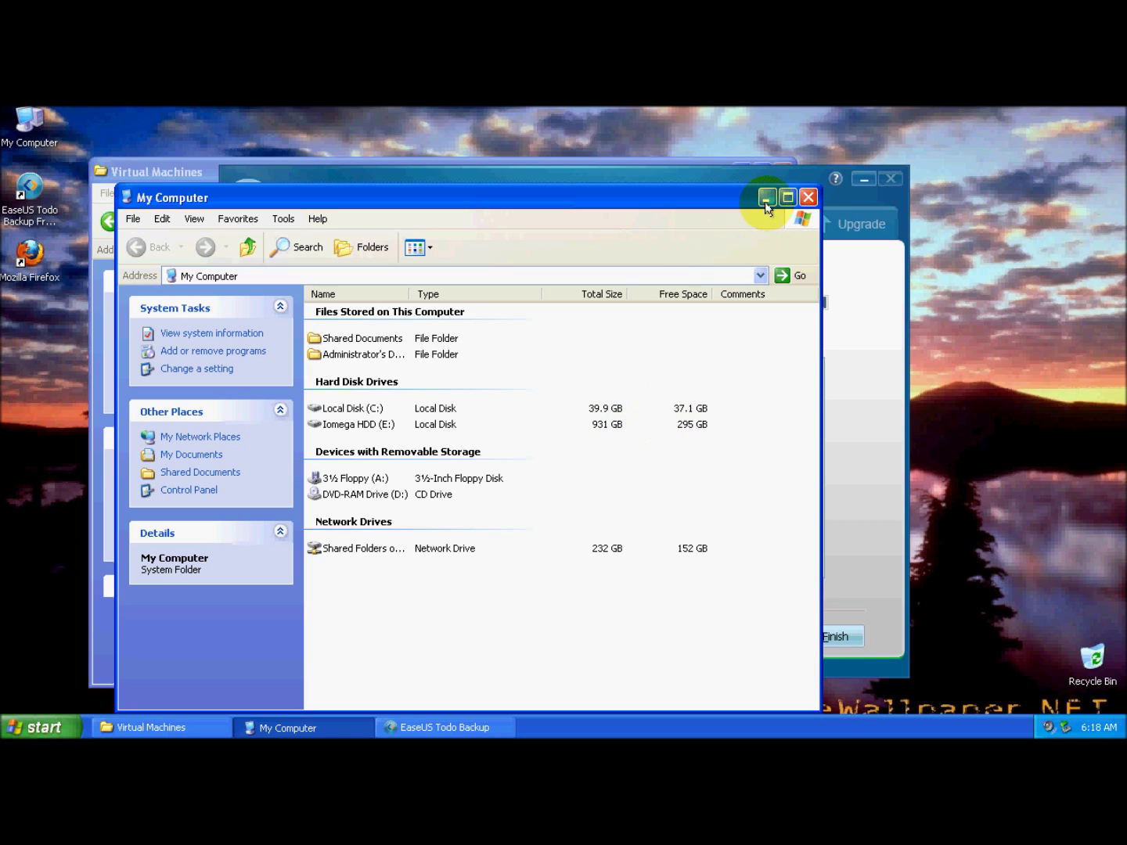
double_click(349, 424)
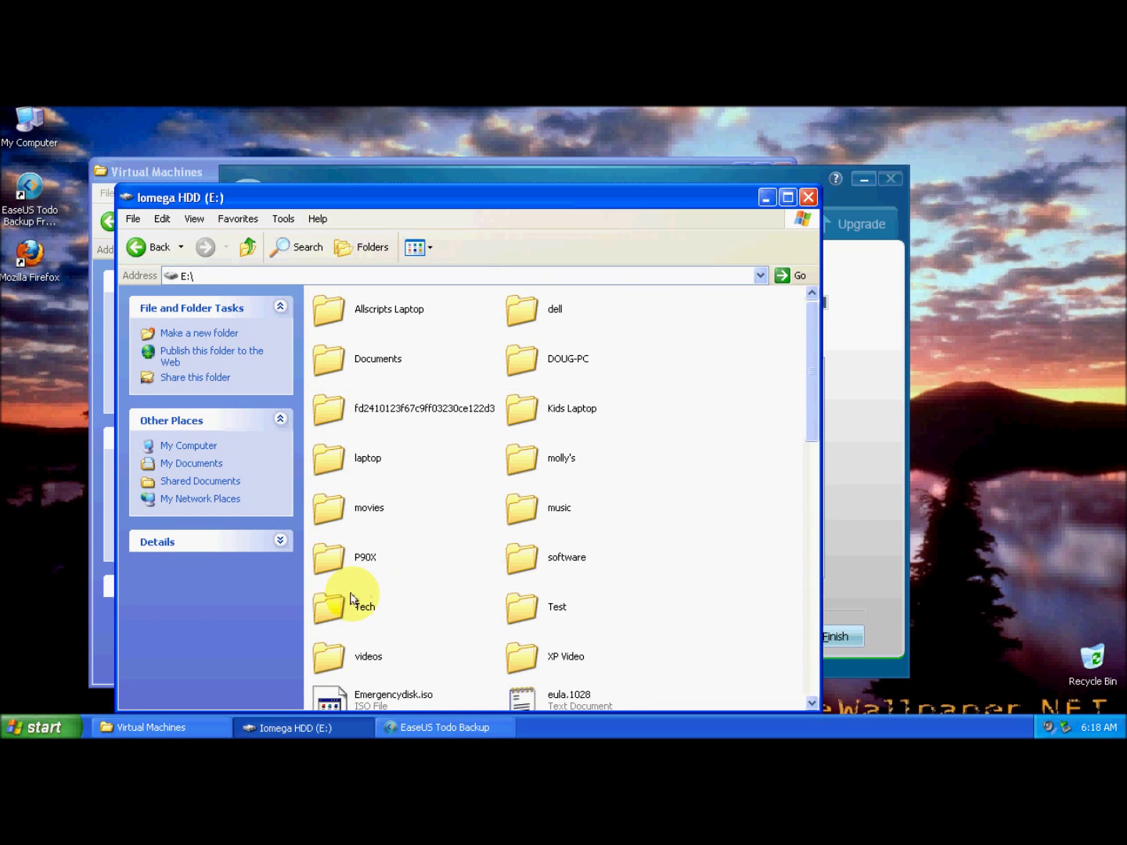
double_click(362, 599)
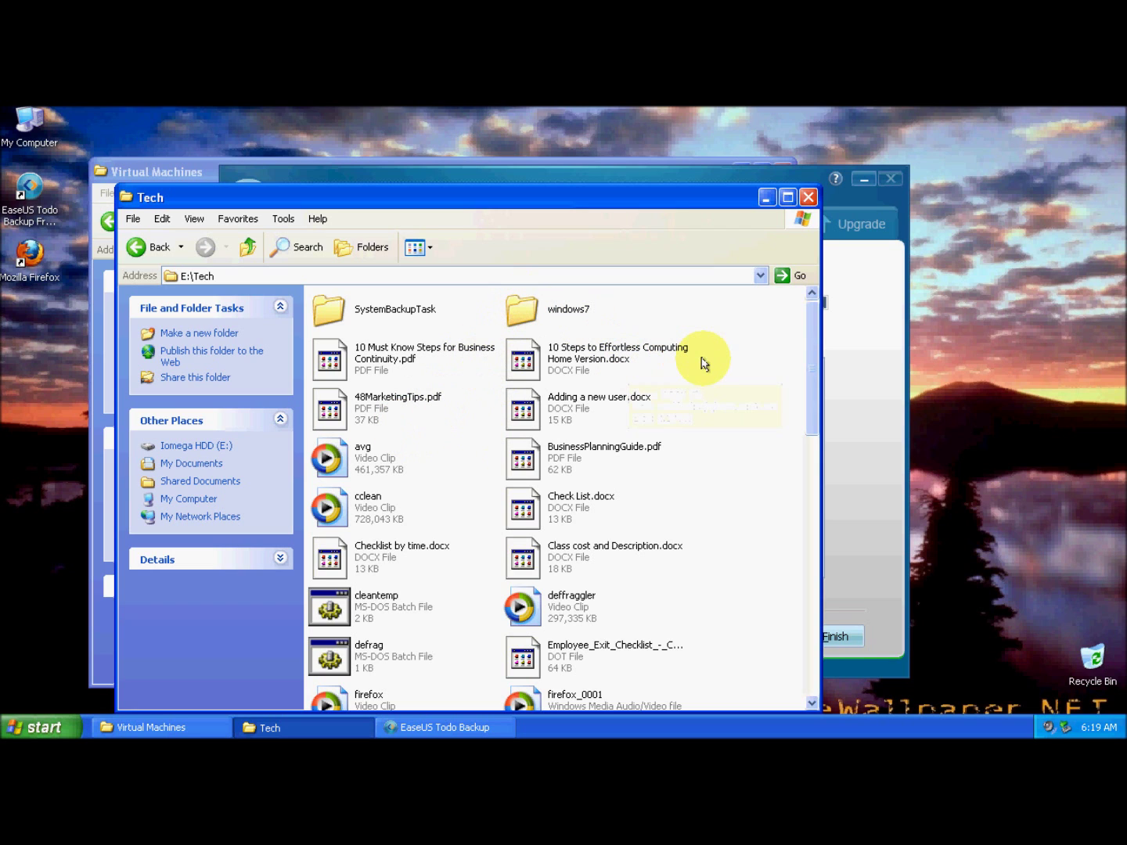
left_click_drag(809, 349, 746, 257)
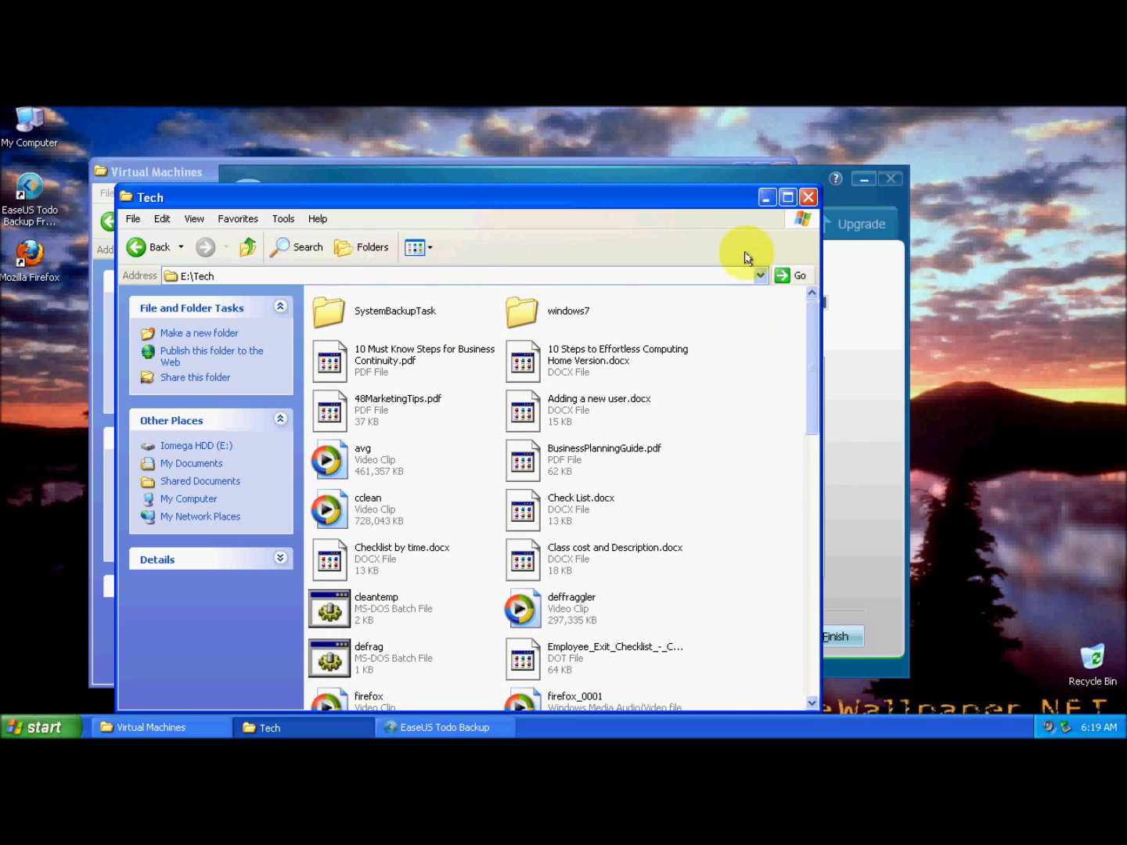
double_click(374, 313)
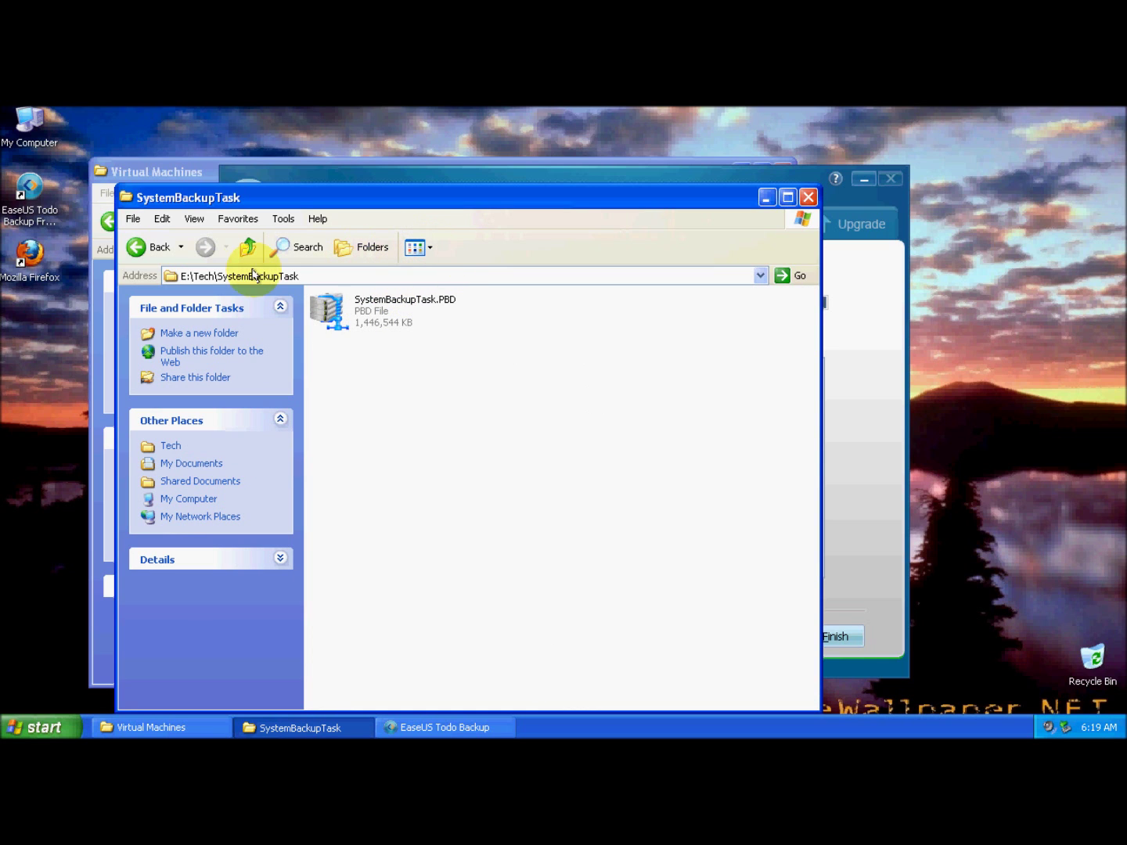
Show the Tech folder as a Details list sorted by Date Modified.
left_click(138, 248)
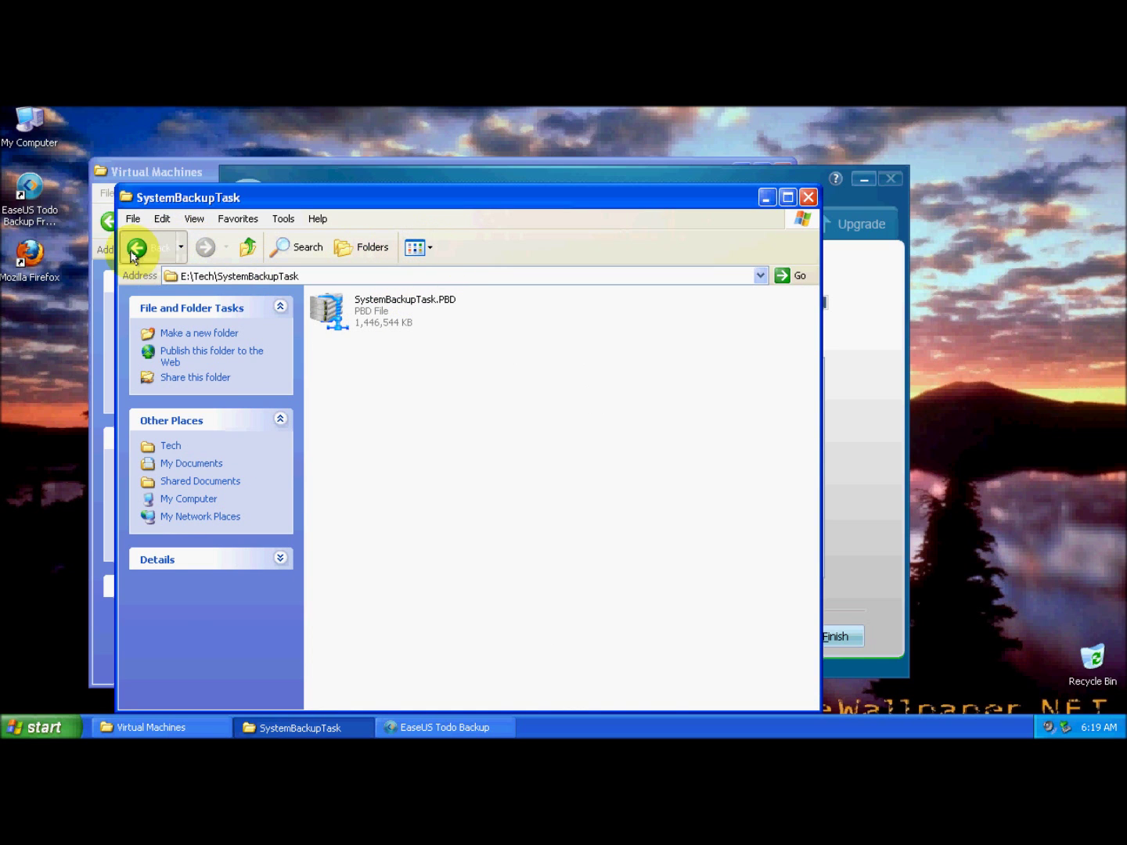
left_click(417, 249)
left_click(435, 336)
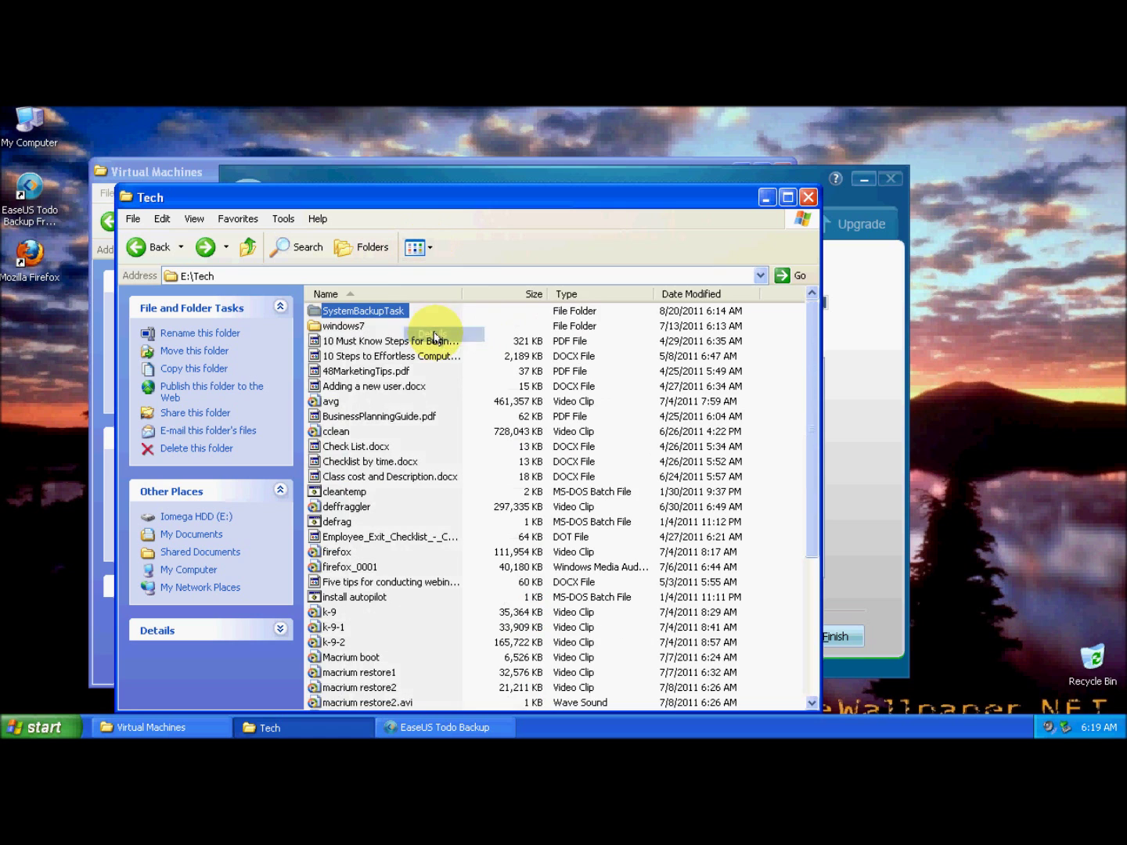
left_click(693, 294)
left_click(692, 294)
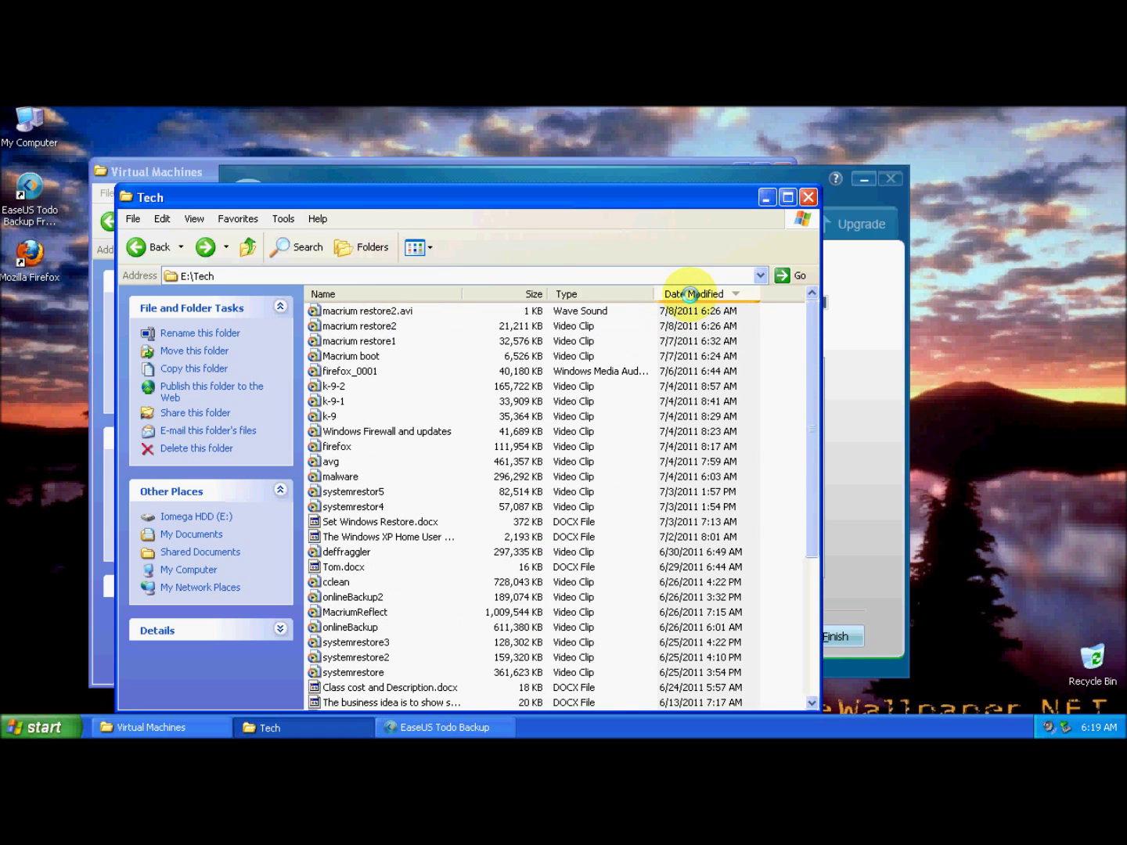
left_click(690, 294)
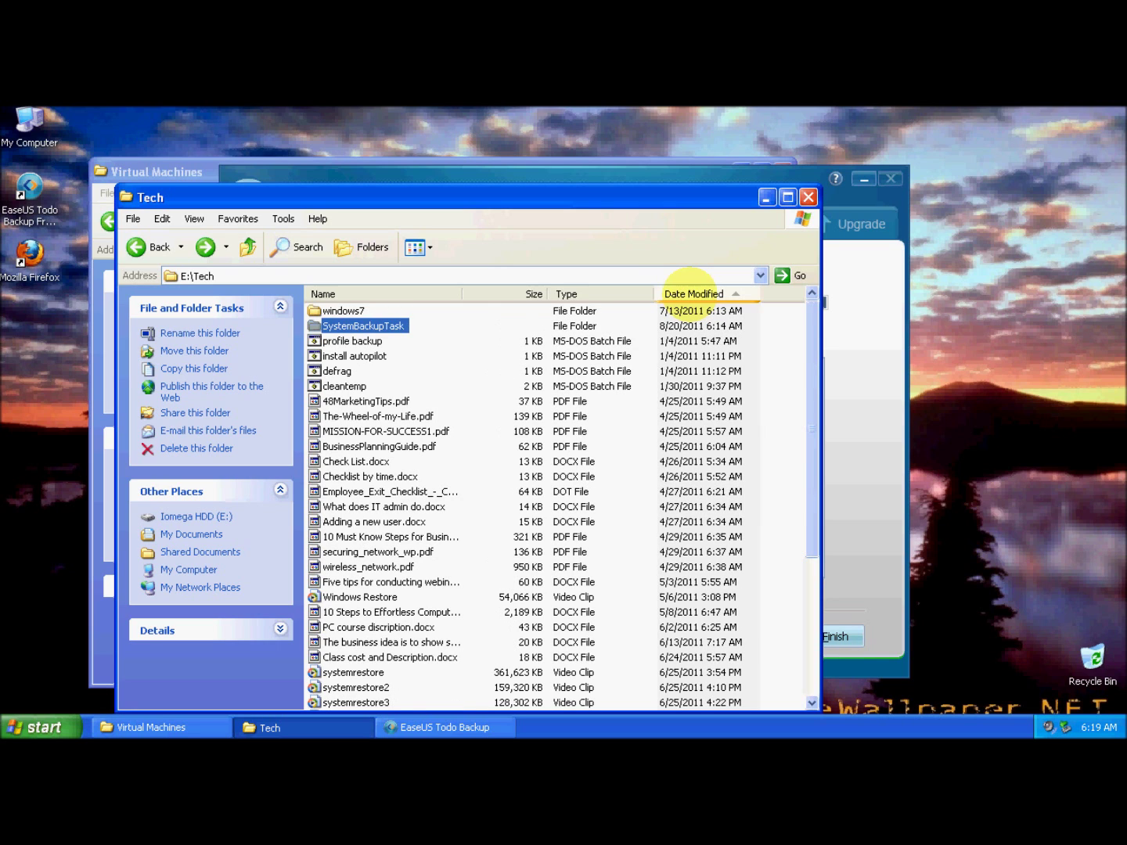
Reopen SystemBackupTask in Details view to show the PBD file's size and 8/20/2011 6:18 AM date.
double_click(337, 325)
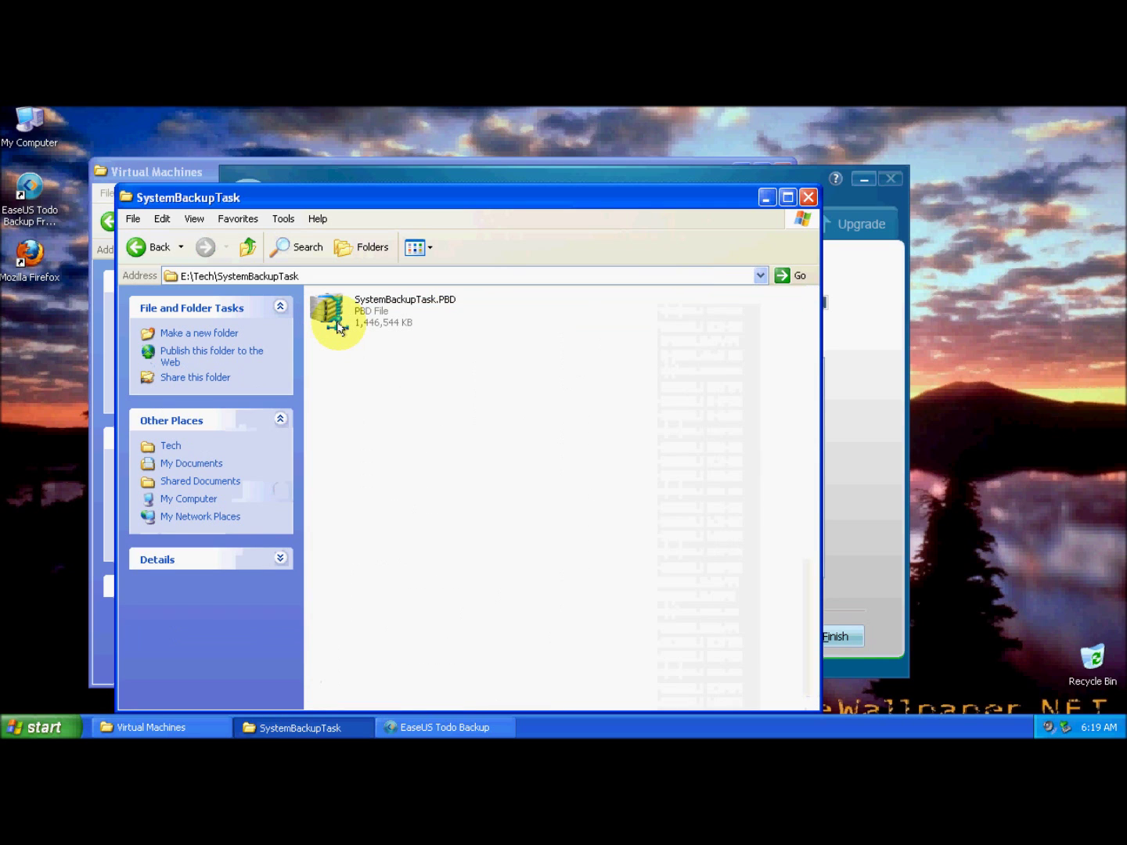
left_click(417, 247)
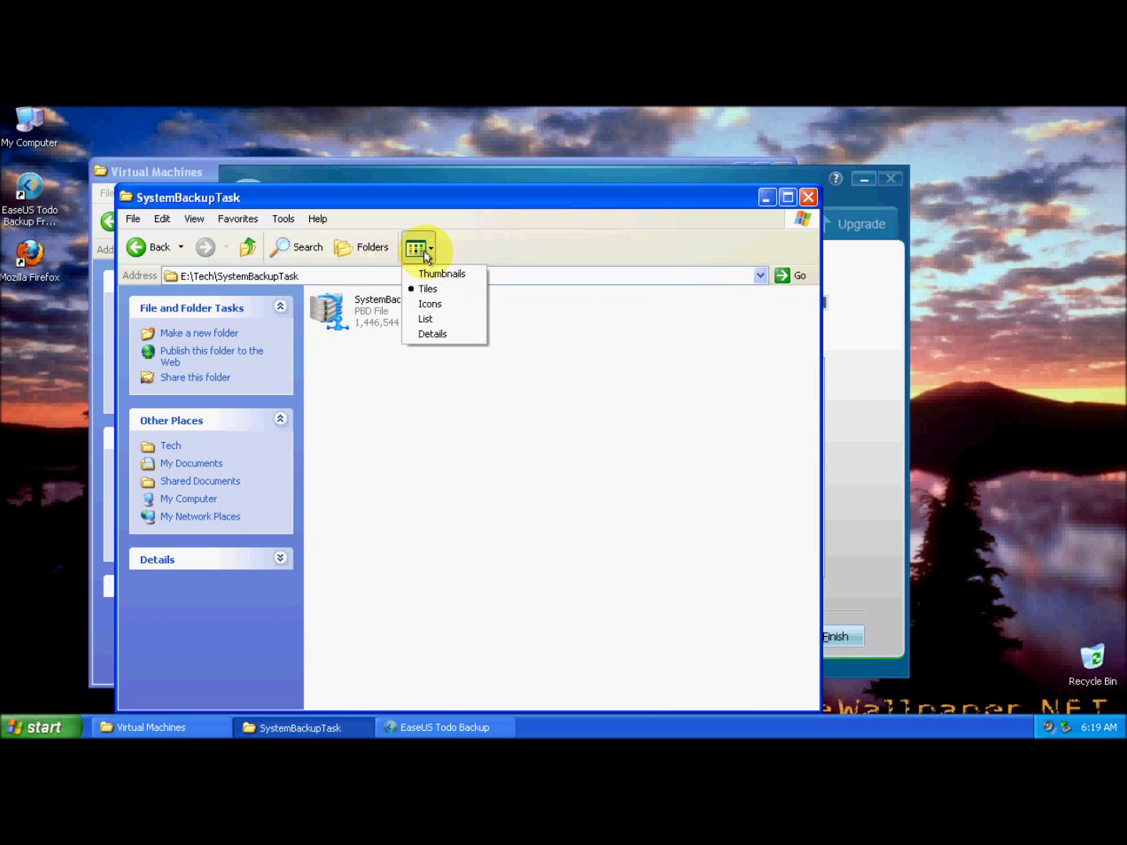
left_click(432, 334)
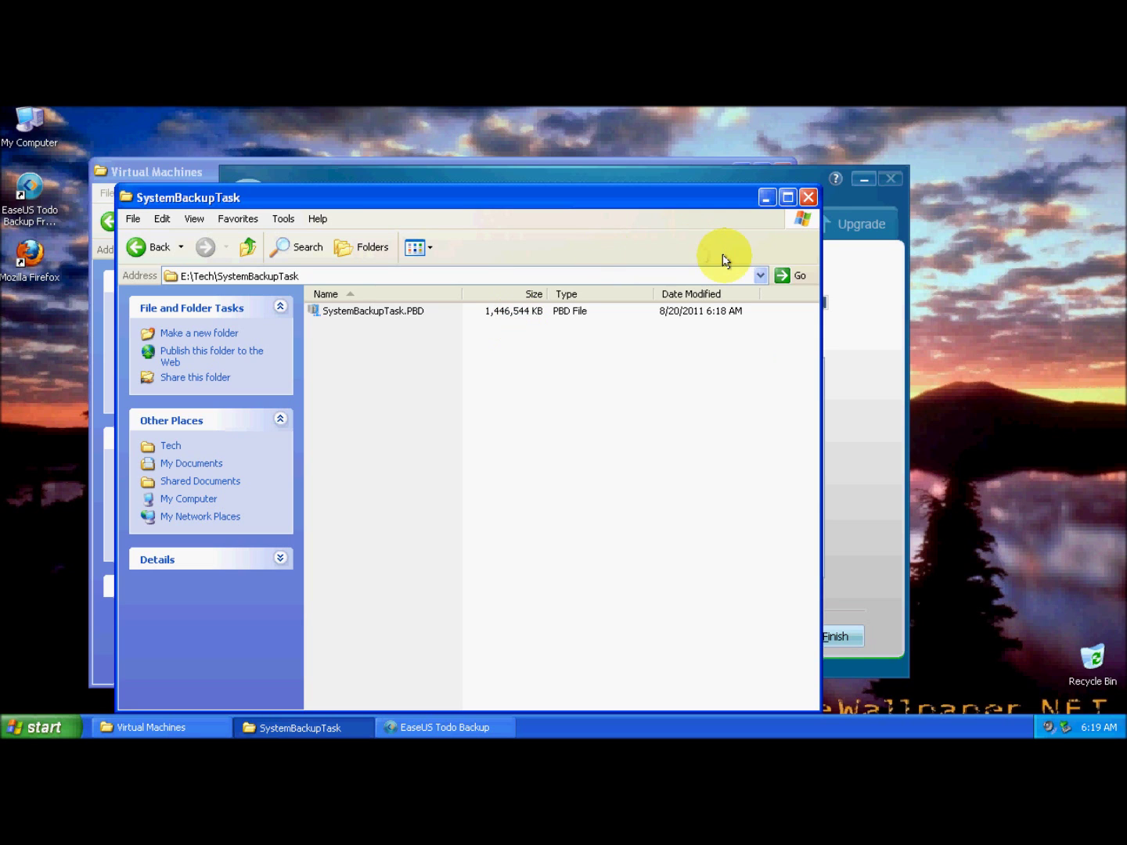
Minimize the SystemBackupTask Explorer window and finish the completed System backup progress page.
left_click(765, 198)
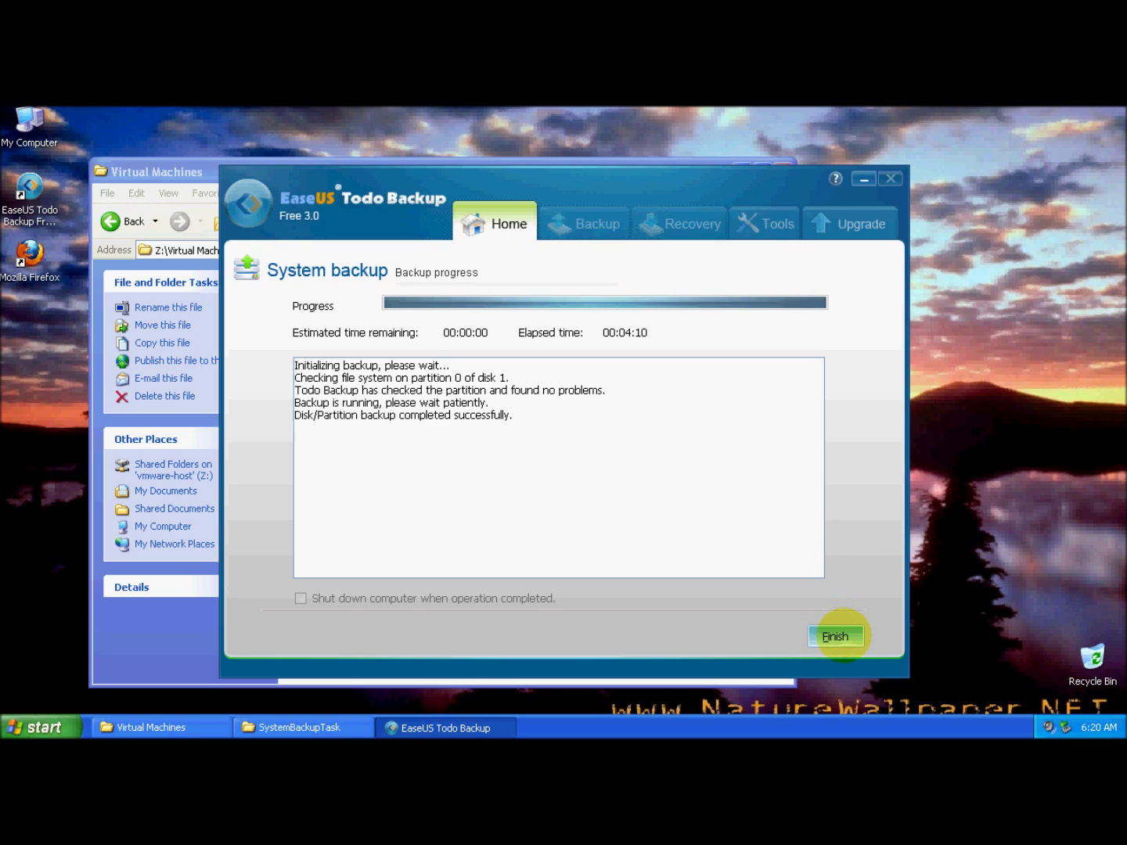
left_click(835, 635)
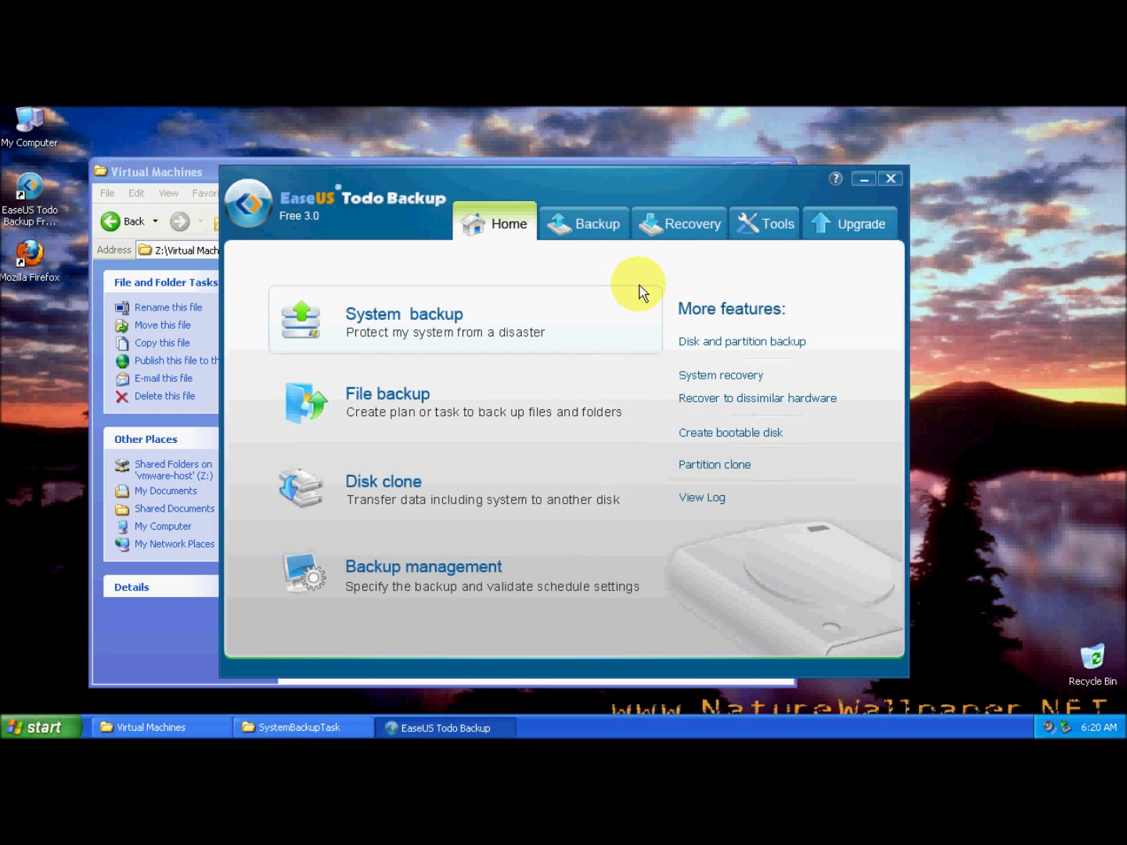